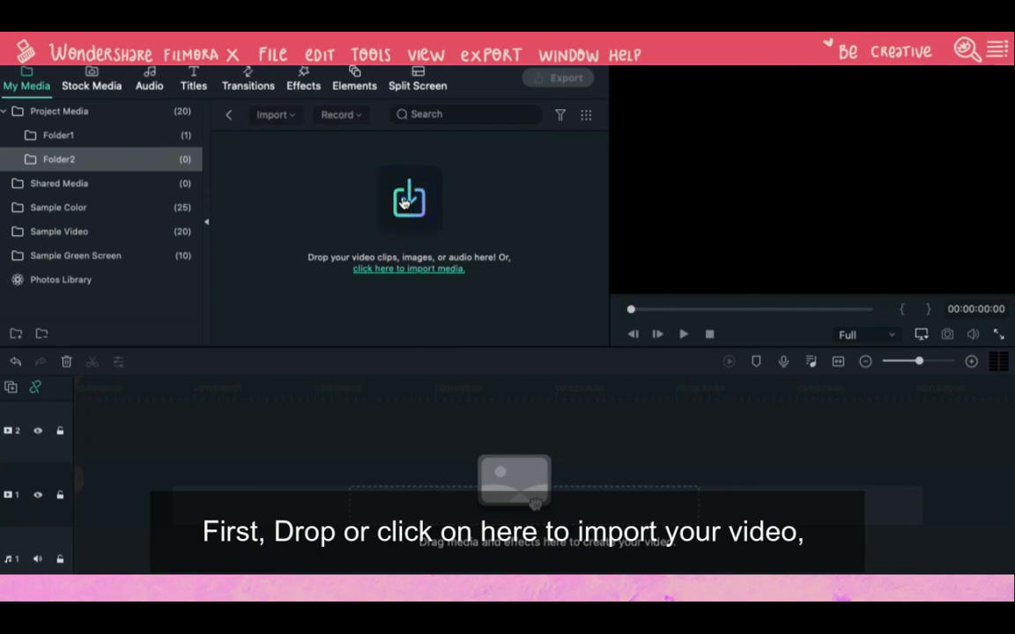
# - Import the video IMG_2721 into Folder2 and place it at the start of video track 1
pyautogui.click(402, 202)
pyautogui.click(390, 166)
pyautogui.click(770, 400)
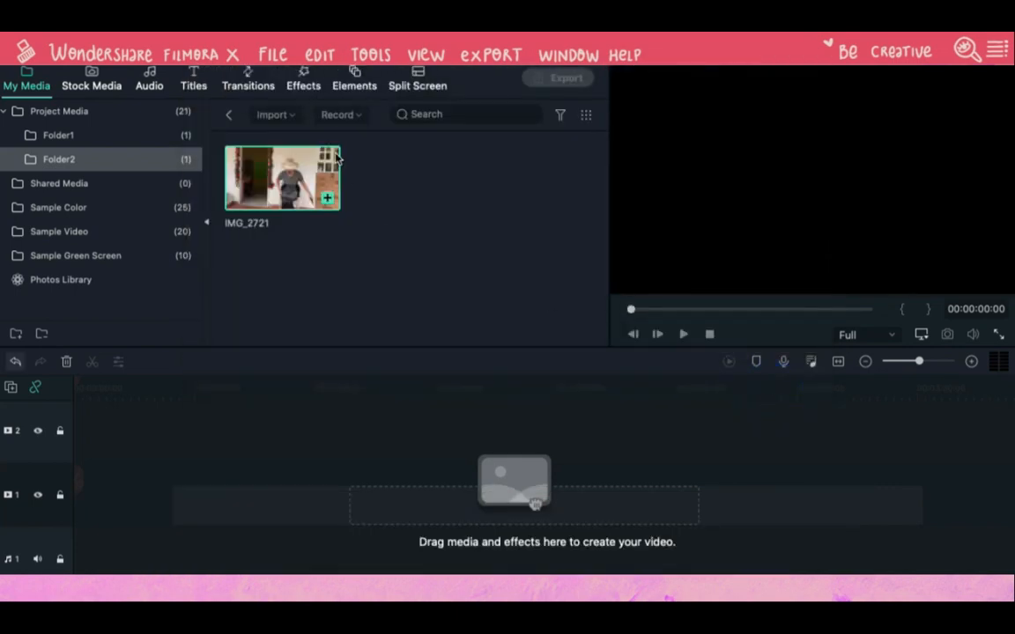
pyautogui.moveTo(336, 157); pyautogui.dragTo(88, 480)
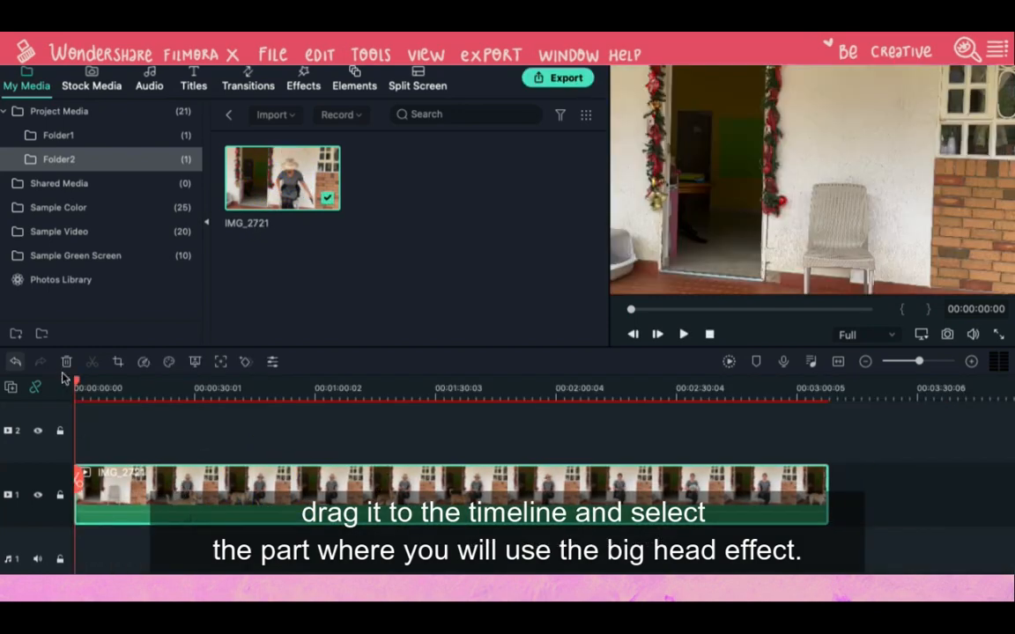
# - Split the clip at about 00:00:42:25, delete the part before the cut and move the remainder to the timeline start
pyautogui.moveTo(74, 385); pyautogui.dragTo(244, 429)
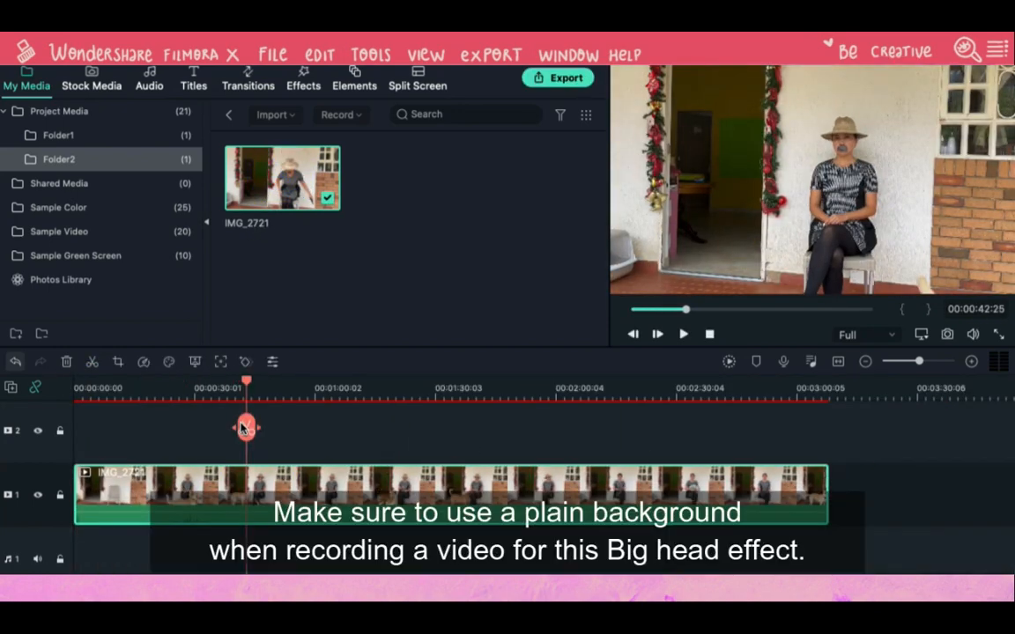
pyautogui.click(243, 427)
pyautogui.click(215, 475)
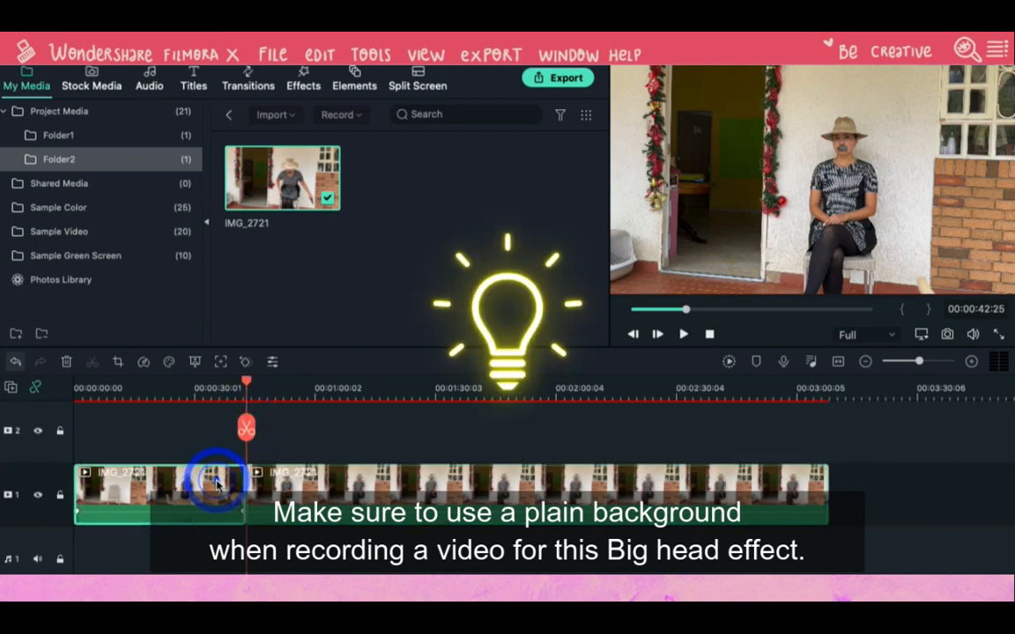
pyautogui.press('Delete')
pyautogui.moveTo(299, 489); pyautogui.dragTo(130, 489)
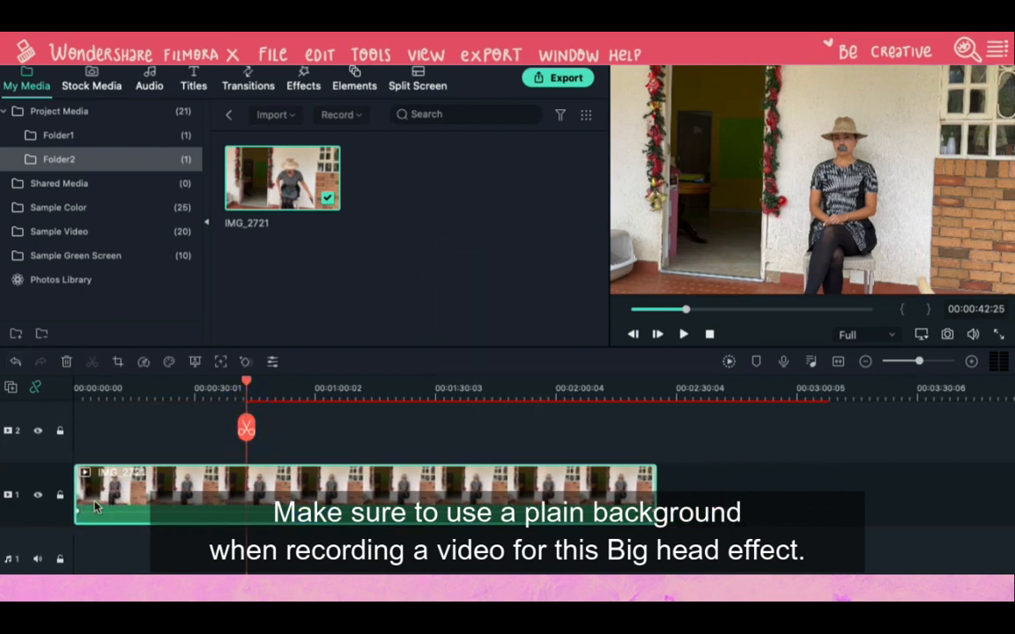
# - Split the remaining clip at about 00:00:24:13 and delete everything after the cut
pyautogui.moveTo(78, 388); pyautogui.dragTo(171, 407)
pyautogui.click(172, 465)
pyautogui.click(199, 480)
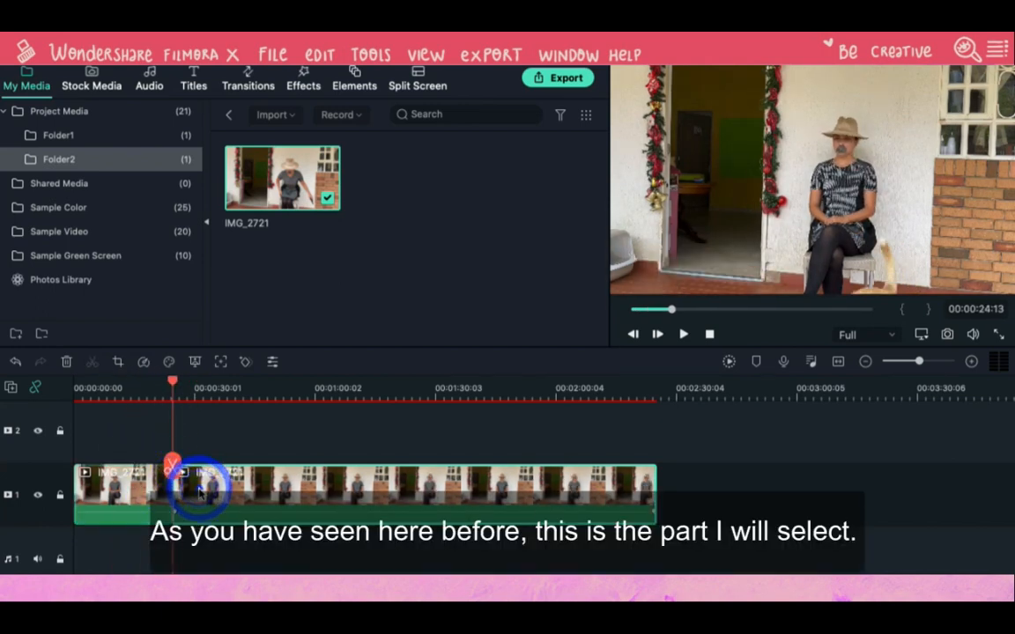
pyautogui.press('Delete')
# - Crop the clip at a 16:9 ratio to about 684 x 384, framing the woman's head and shoulders with space above the hat
pyautogui.click(90, 387)
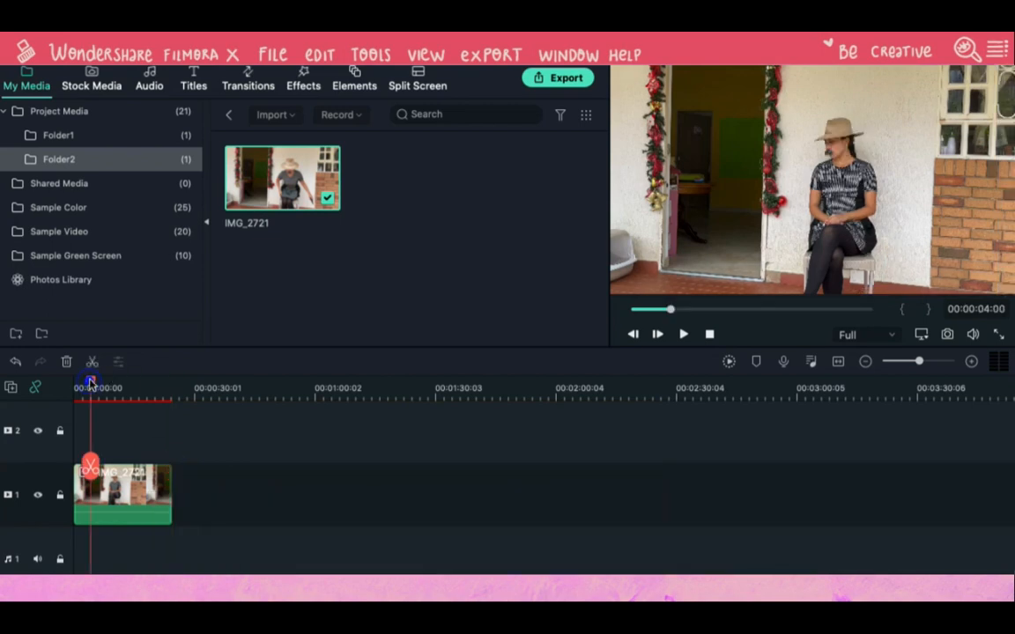
pyautogui.click(147, 485)
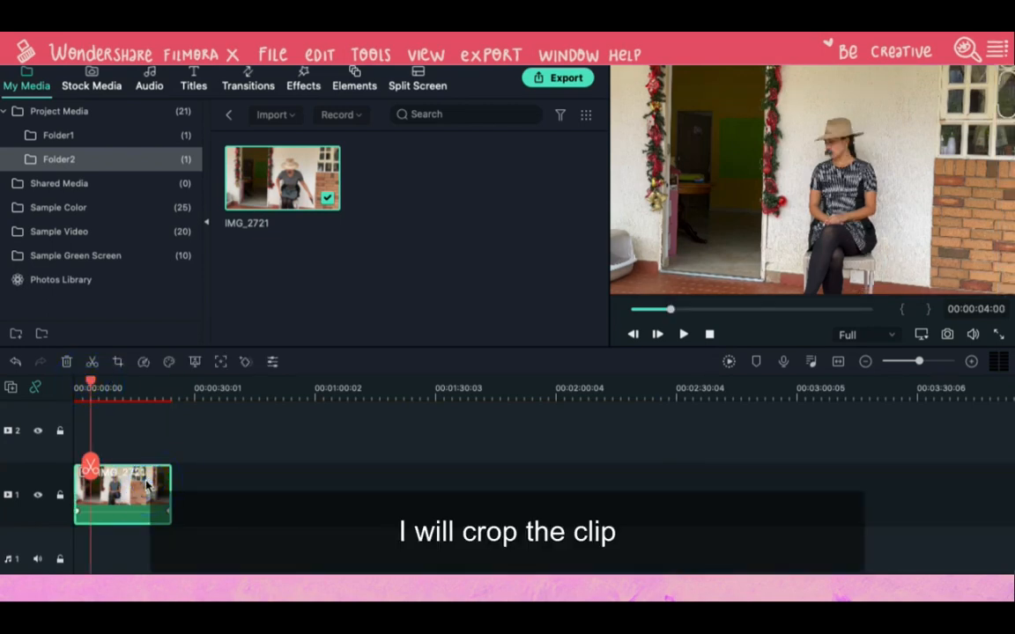
pyautogui.click(117, 362)
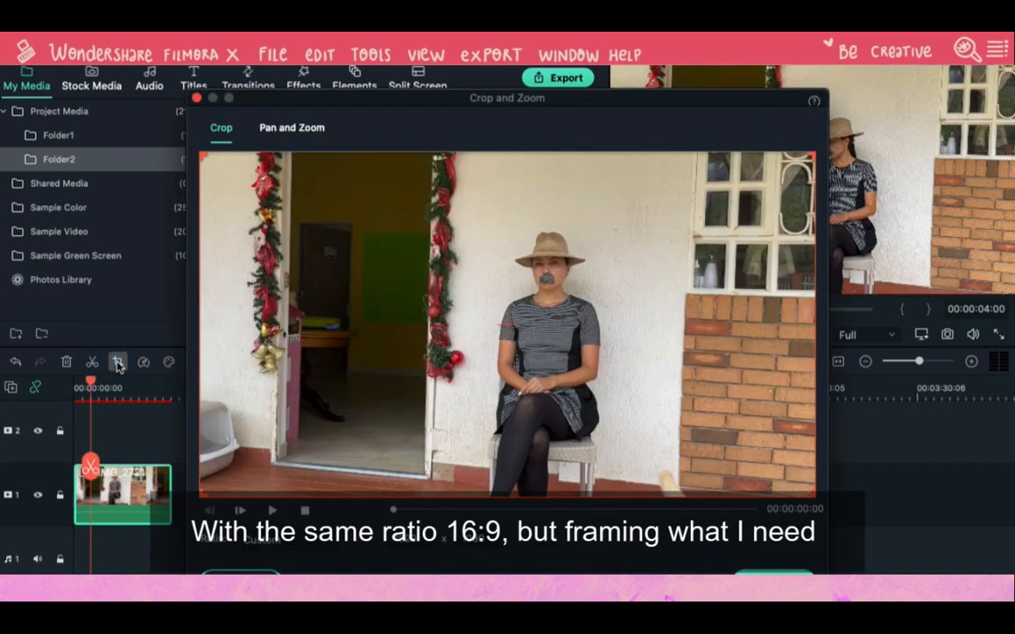
pyautogui.click(298, 548)
pyautogui.click(306, 457)
pyautogui.moveTo(204, 490); pyautogui.dragTo(319, 346)
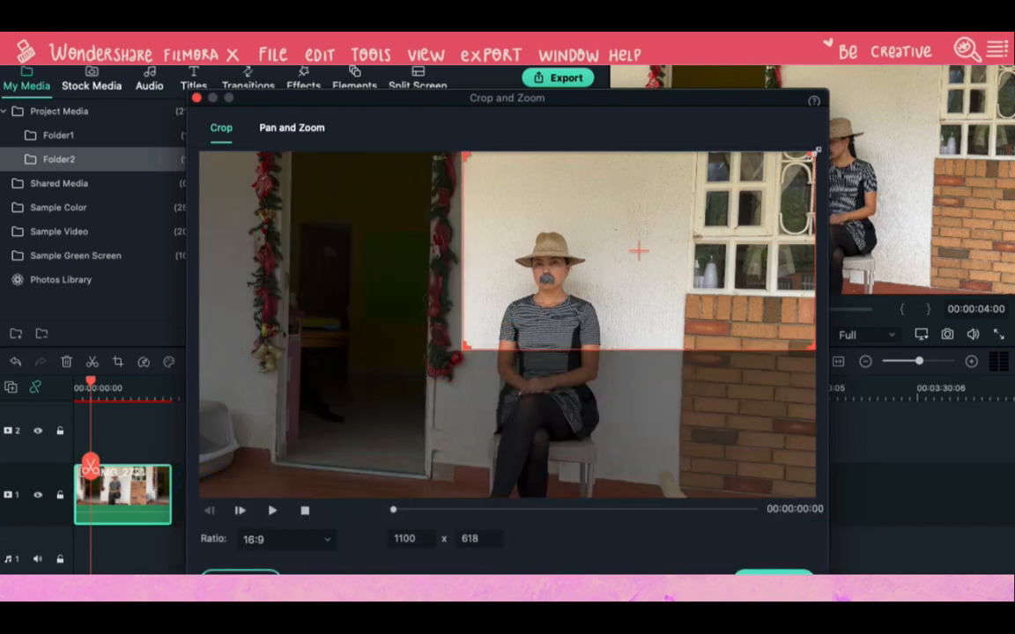
pyautogui.moveTo(802, 154); pyautogui.dragTo(679, 158)
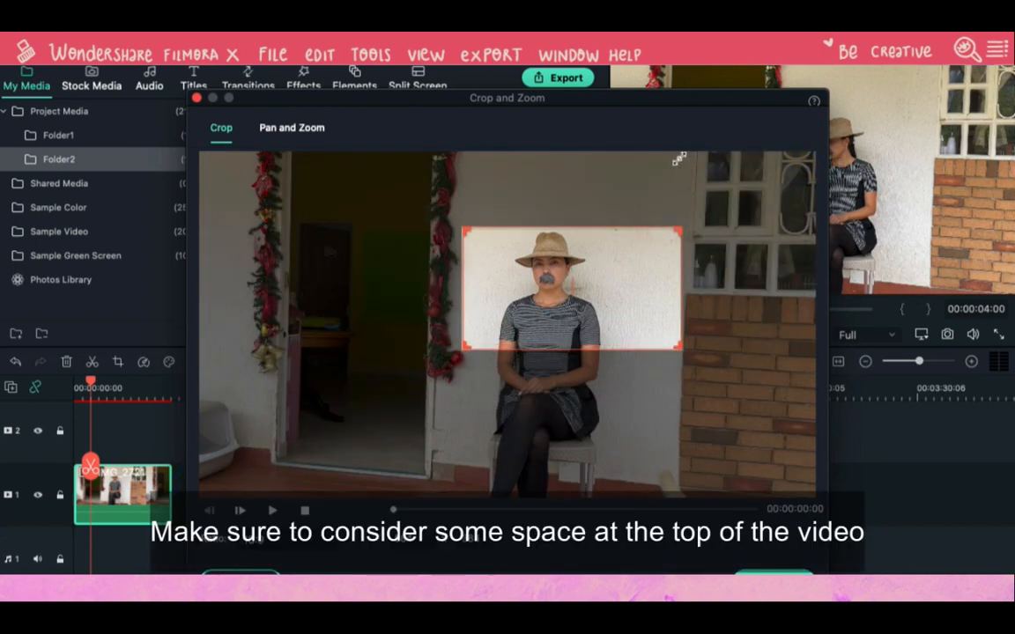
pyautogui.moveTo(625, 309)
pyautogui.mouseDown()
pyautogui.moveTo(625, 290)
pyautogui.moveTo(614, 296)
pyautogui.mouseUp()
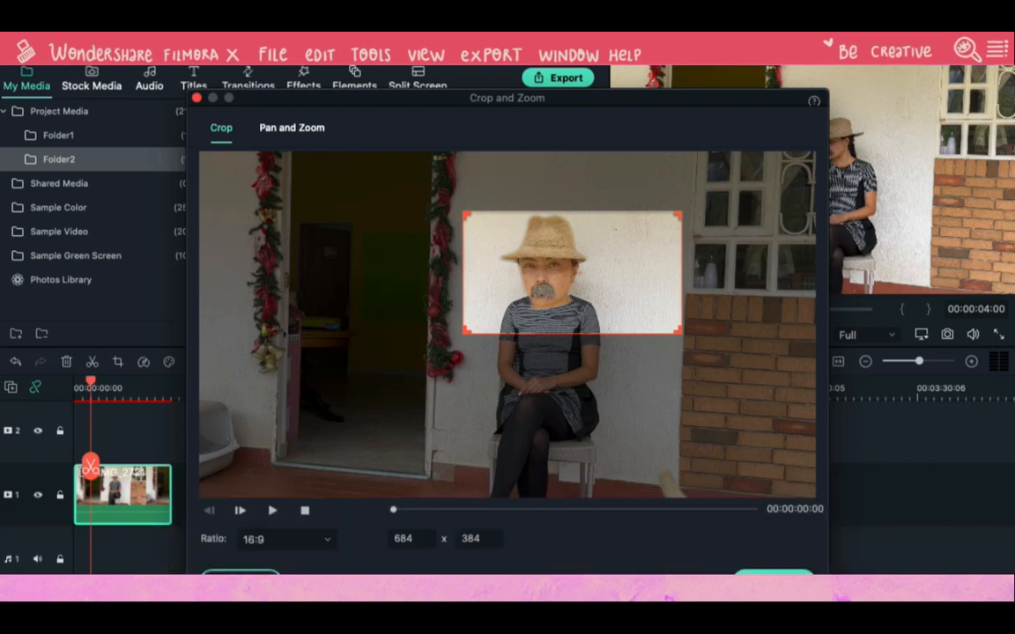
pyautogui.click(786, 575)
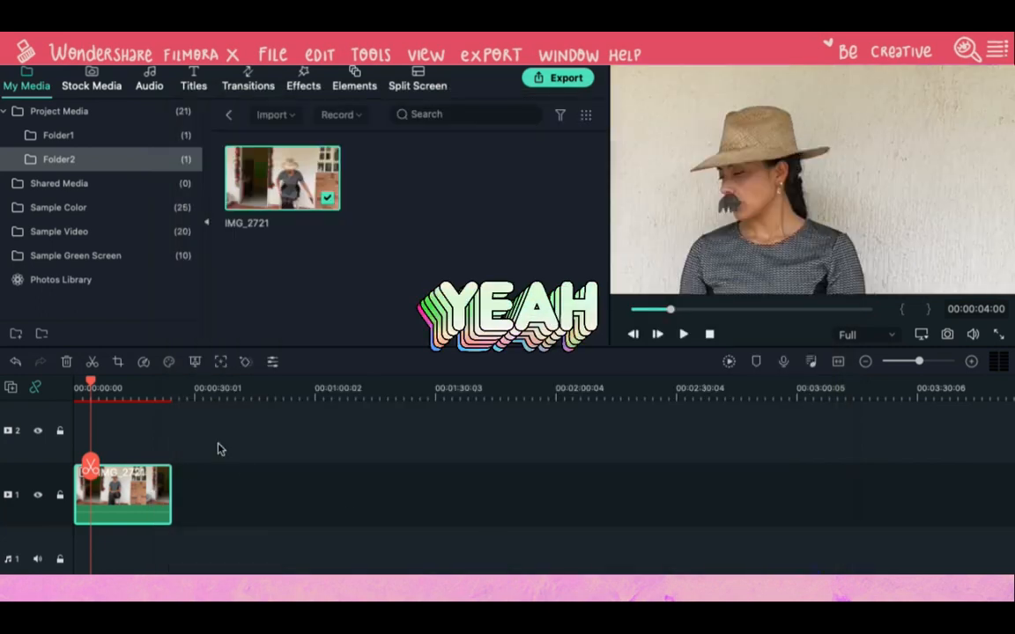
# - Mute the cropped clip on track 1 and copy it
pyautogui.rightClick(134, 499)
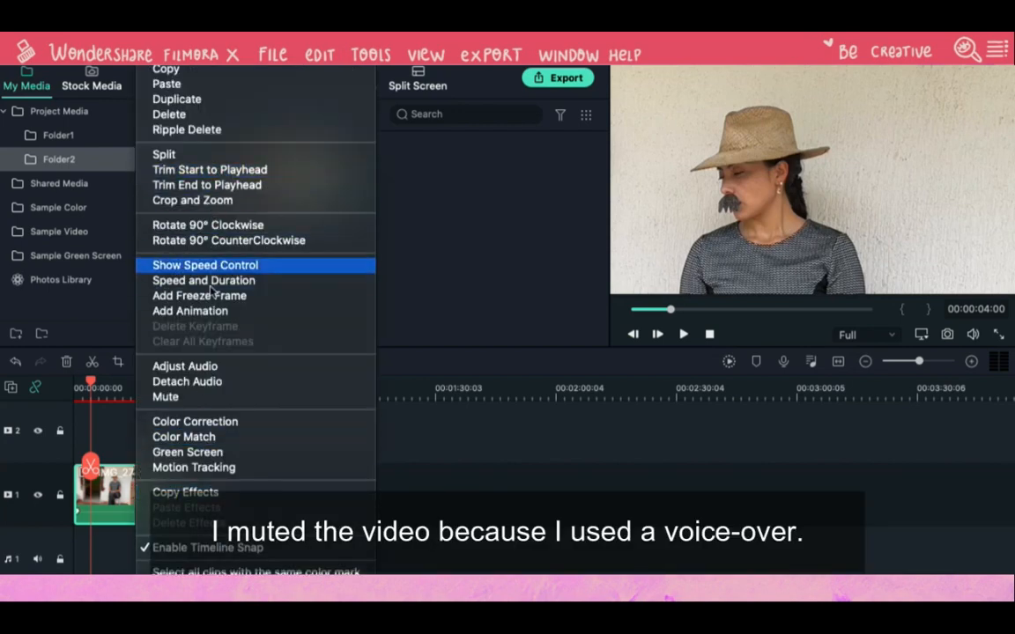
pyautogui.click(209, 396)
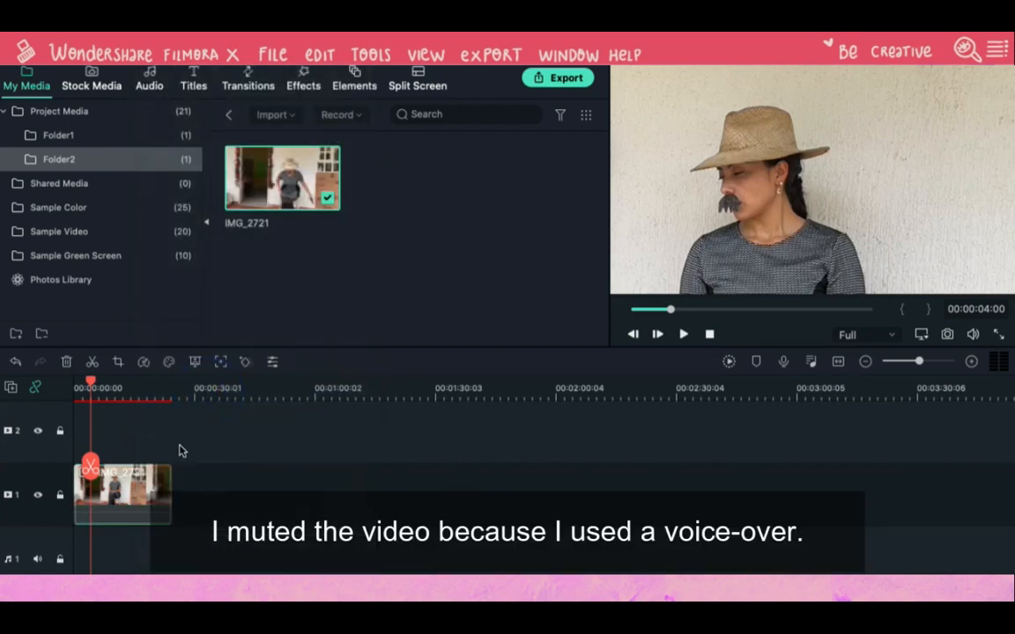
pyautogui.rightClick(153, 489)
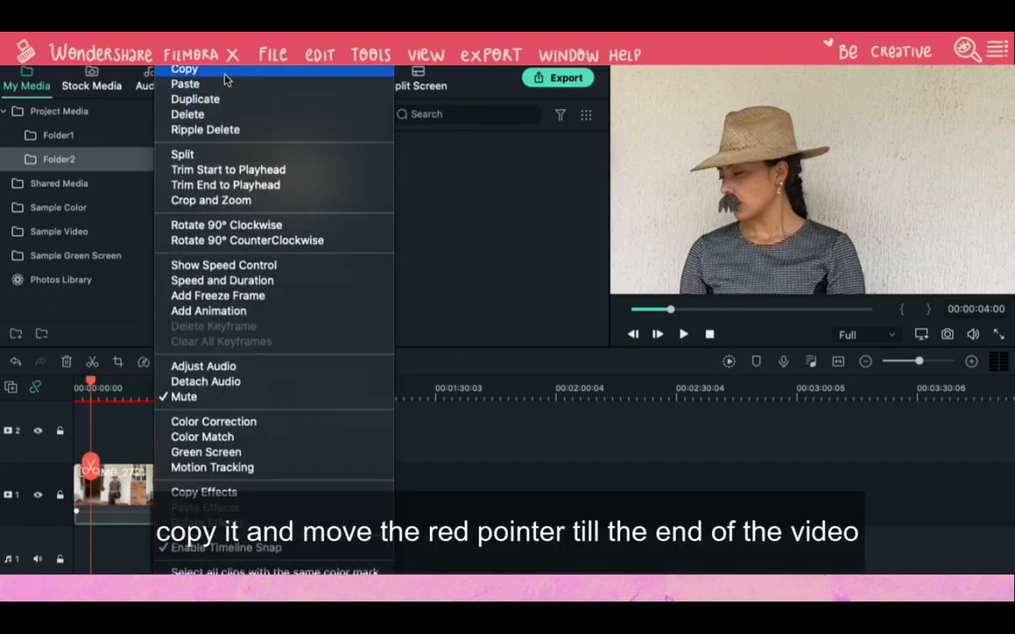
pyautogui.click(225, 70)
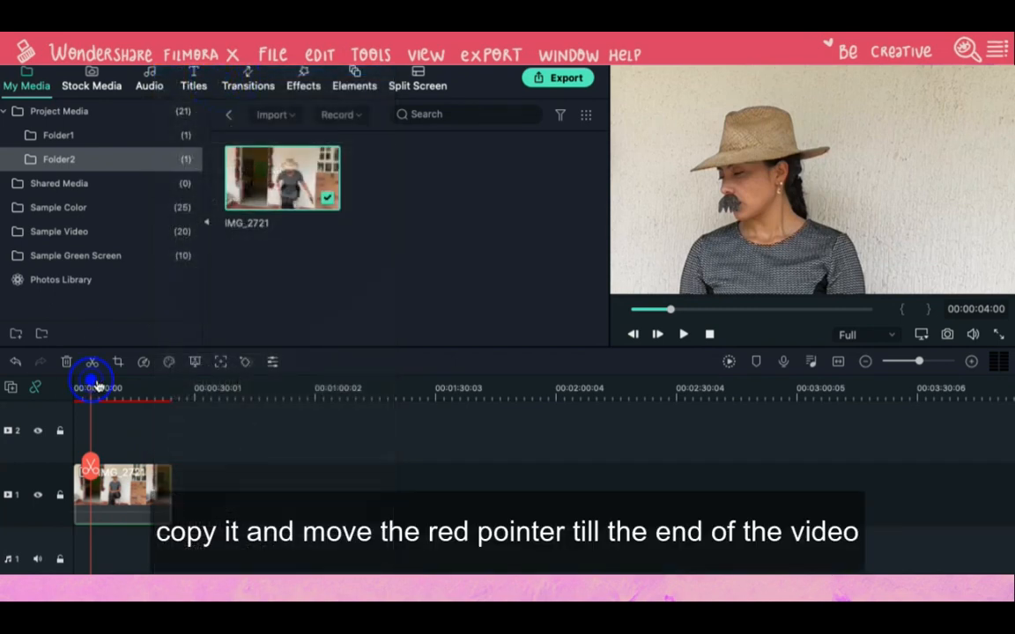
# - Paste the copied clip at about 00:00:30:19 and move the copy onto track 2, directly above the original
pyautogui.moveTo(97, 387); pyautogui.dragTo(180, 398)
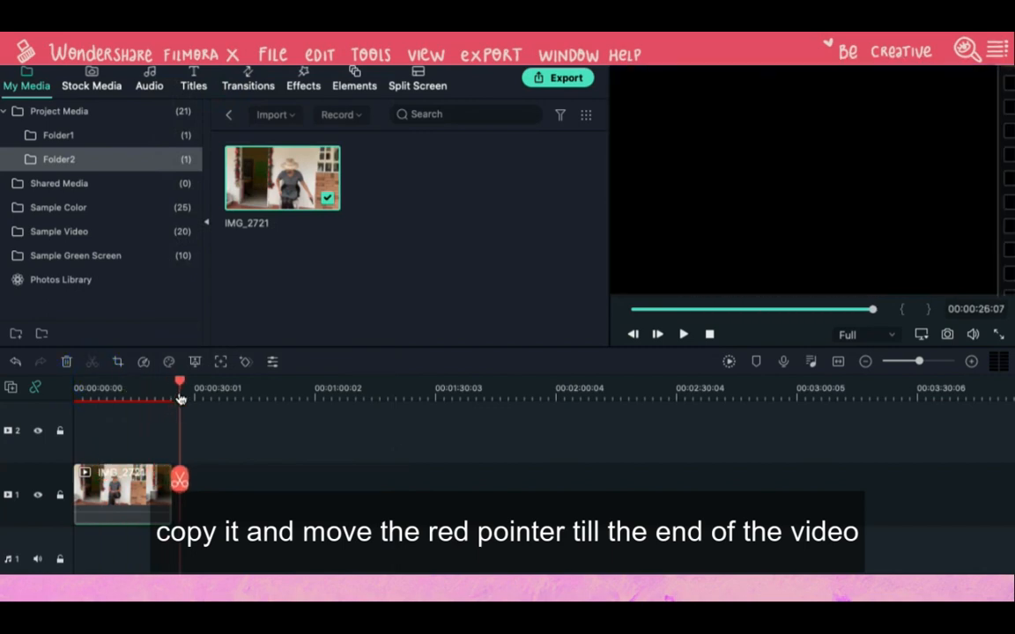
pyautogui.click(267, 392)
pyautogui.click(134, 392)
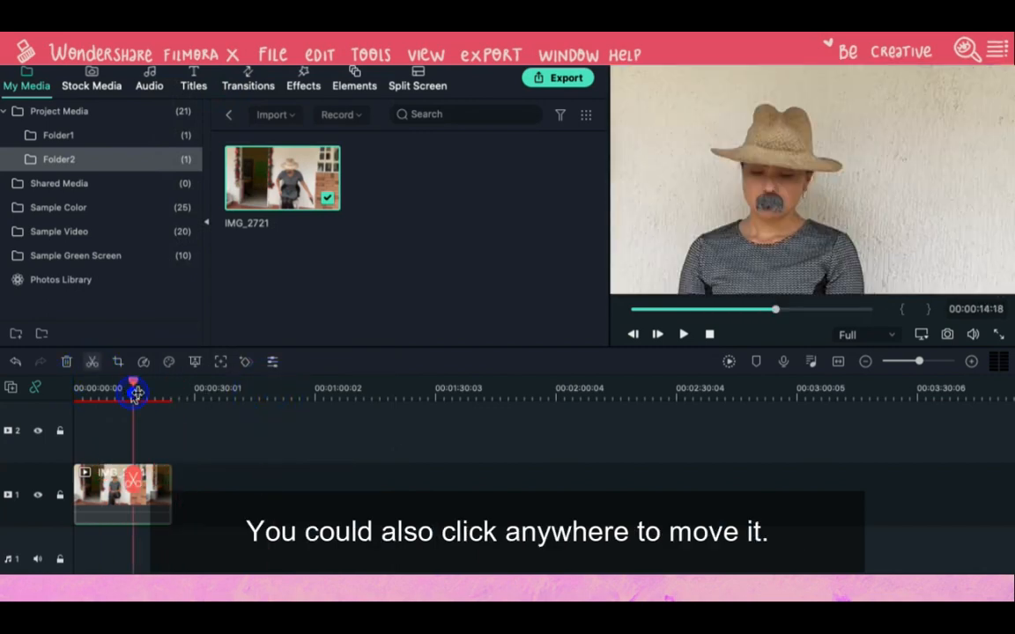
pyautogui.click(196, 389)
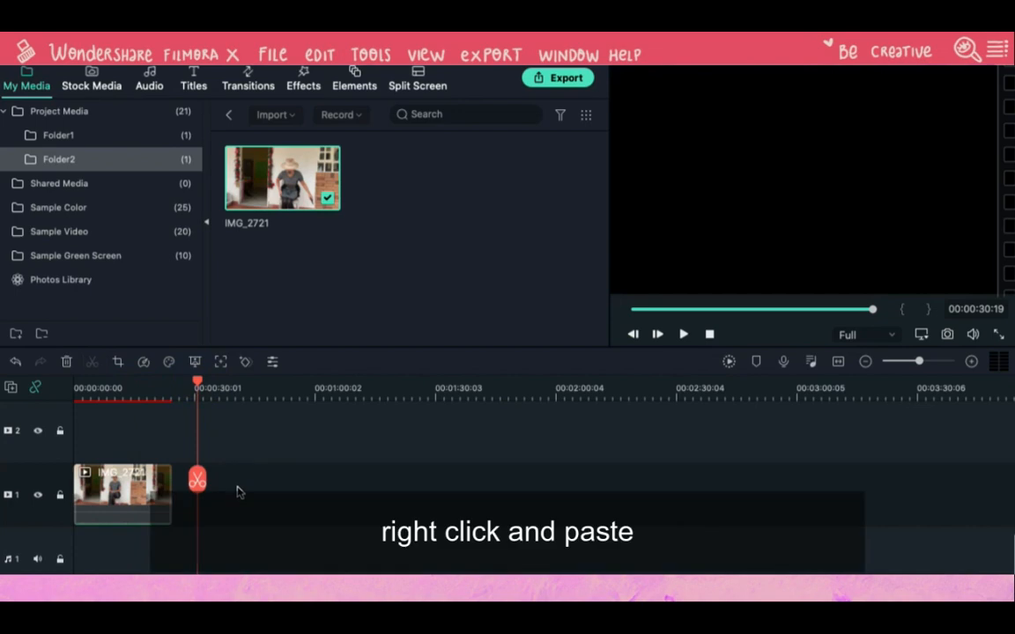
pyautogui.rightClick(238, 488)
pyautogui.click(256, 85)
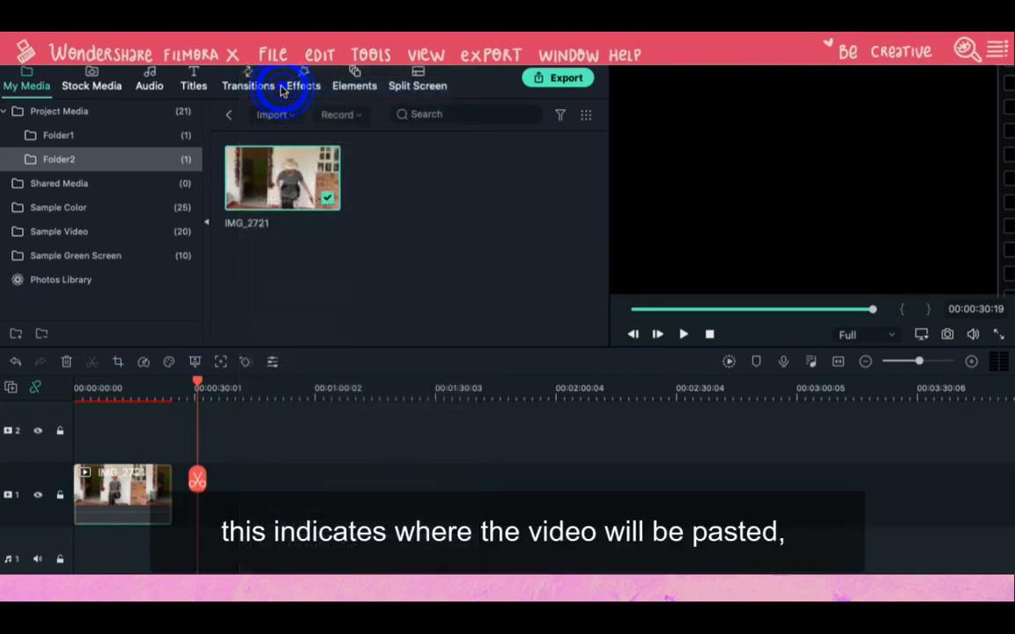
pyautogui.click(253, 499)
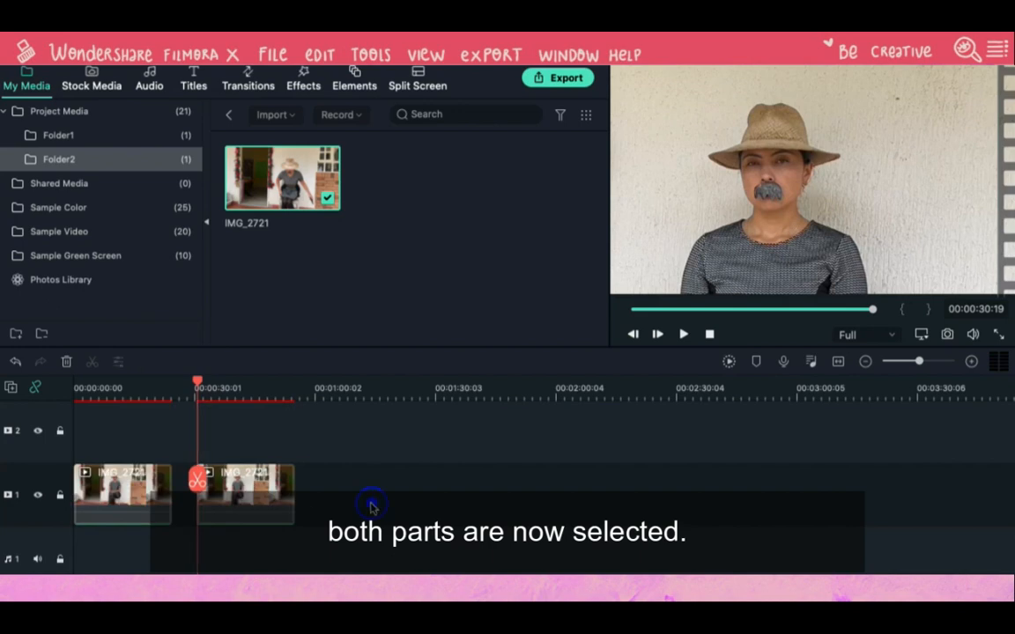
pyautogui.moveTo(265, 480); pyautogui.dragTo(154, 447)
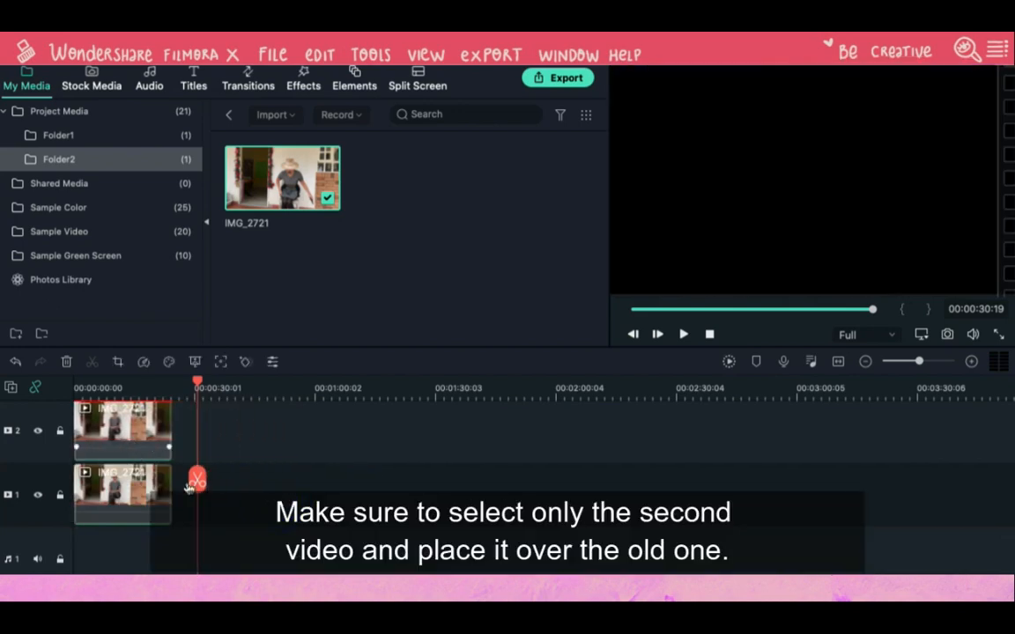
# - Search the included effects for "mask" and apply Image Mask to the clip on track 2
pyautogui.click(84, 392)
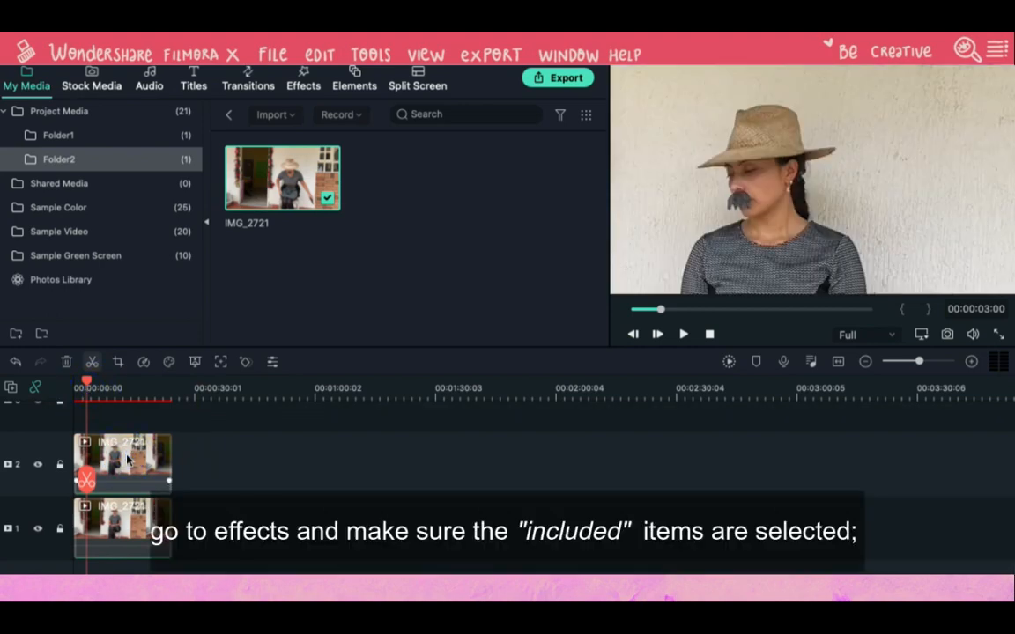
pyautogui.click(303, 81)
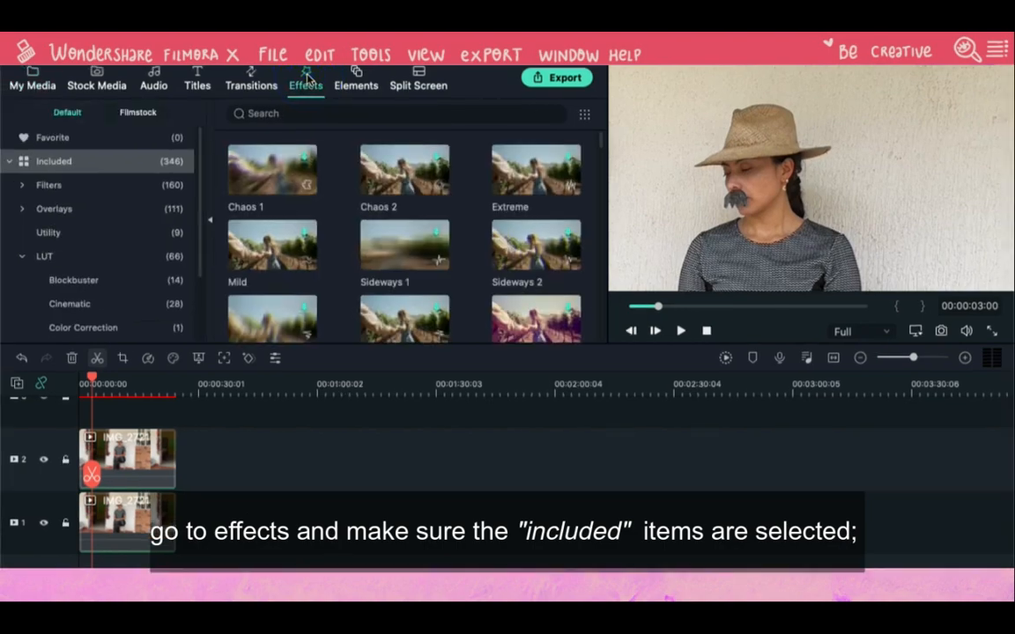
pyautogui.click(63, 138)
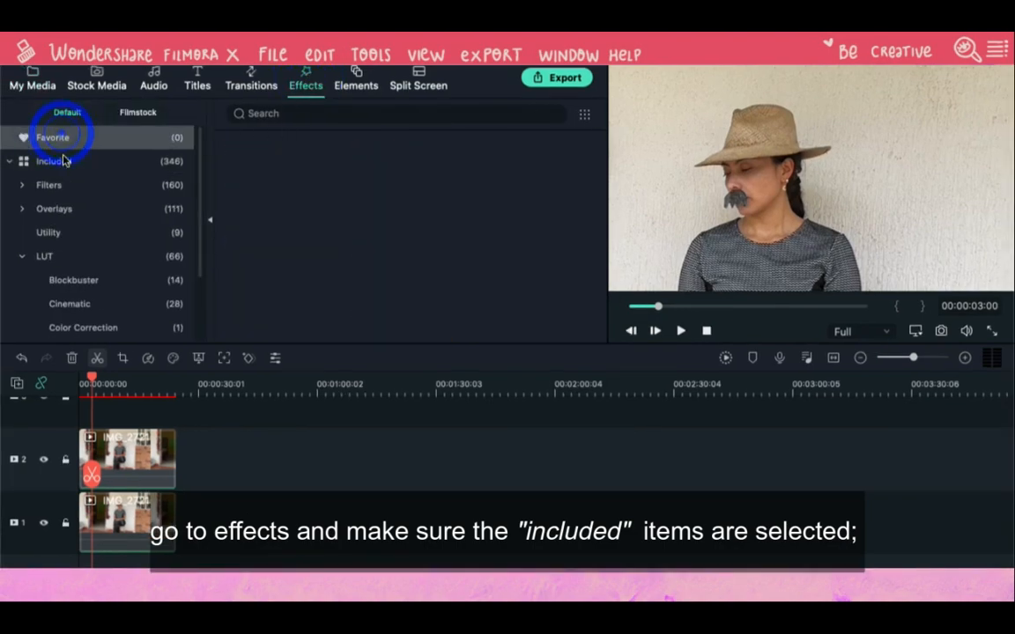
pyautogui.click(63, 161)
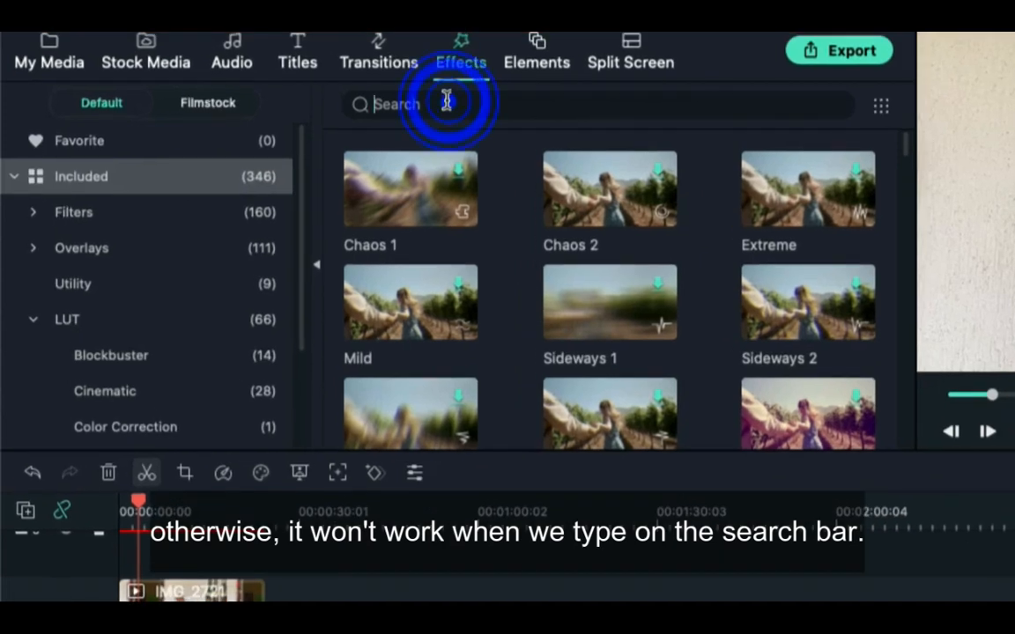
pyautogui.write('mas')
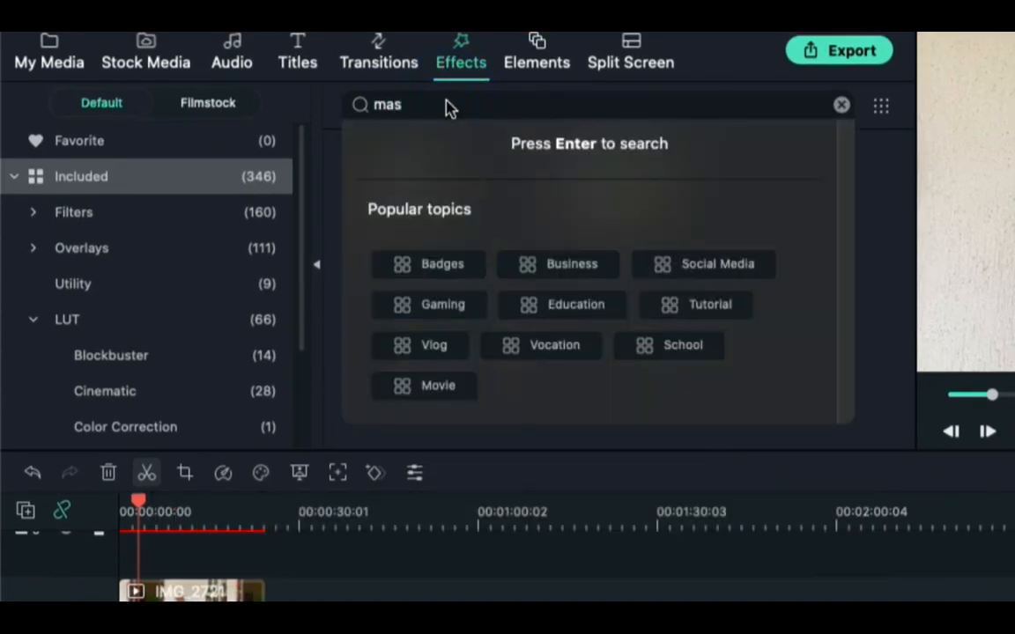
pyautogui.write('k')
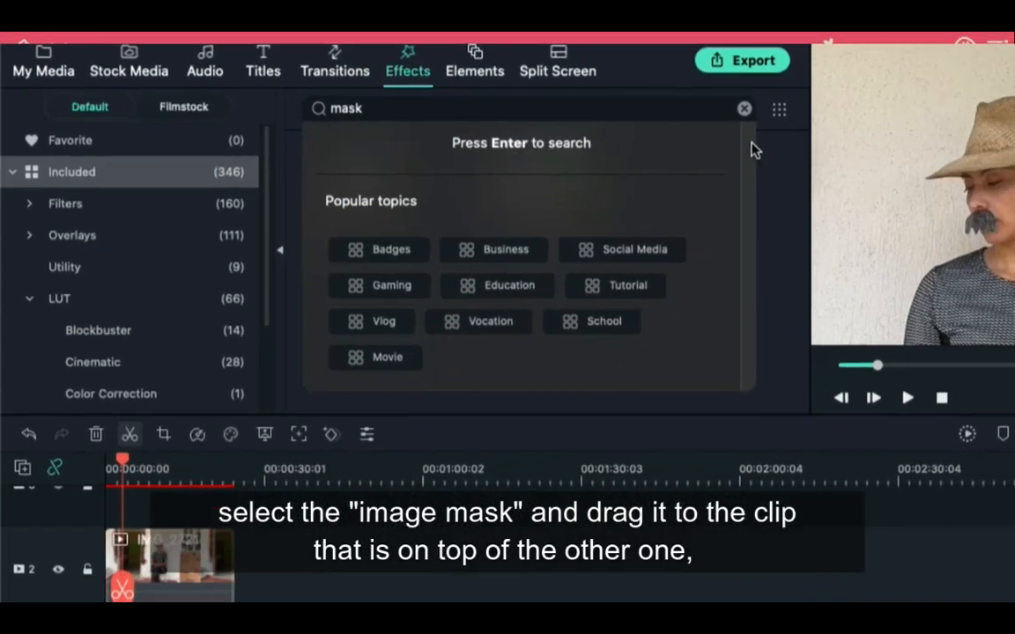
pyautogui.press('Return')
pyautogui.click(252, 192)
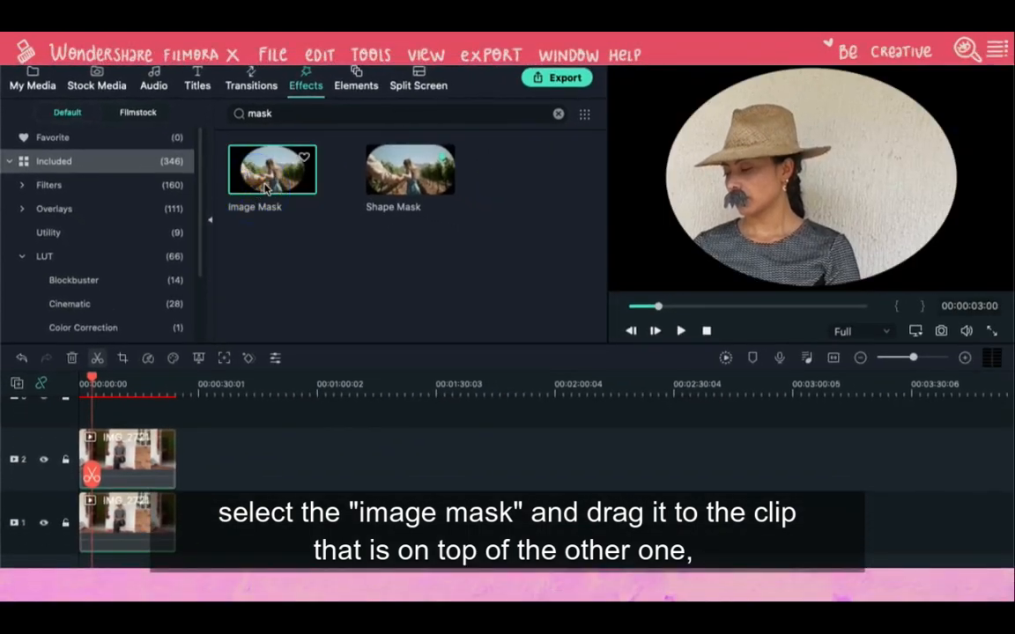
pyautogui.moveTo(234, 219); pyautogui.dragTo(108, 464)
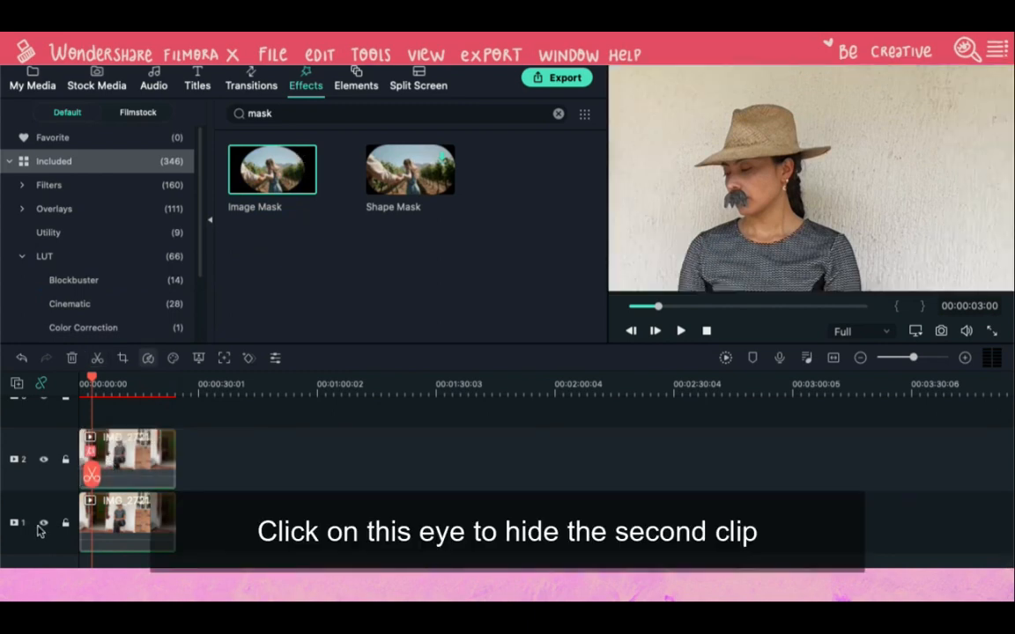
# - Hide video track 1 and open the properties of the masked clip on track 2
pyautogui.click(43, 524)
pyautogui.click(141, 449)
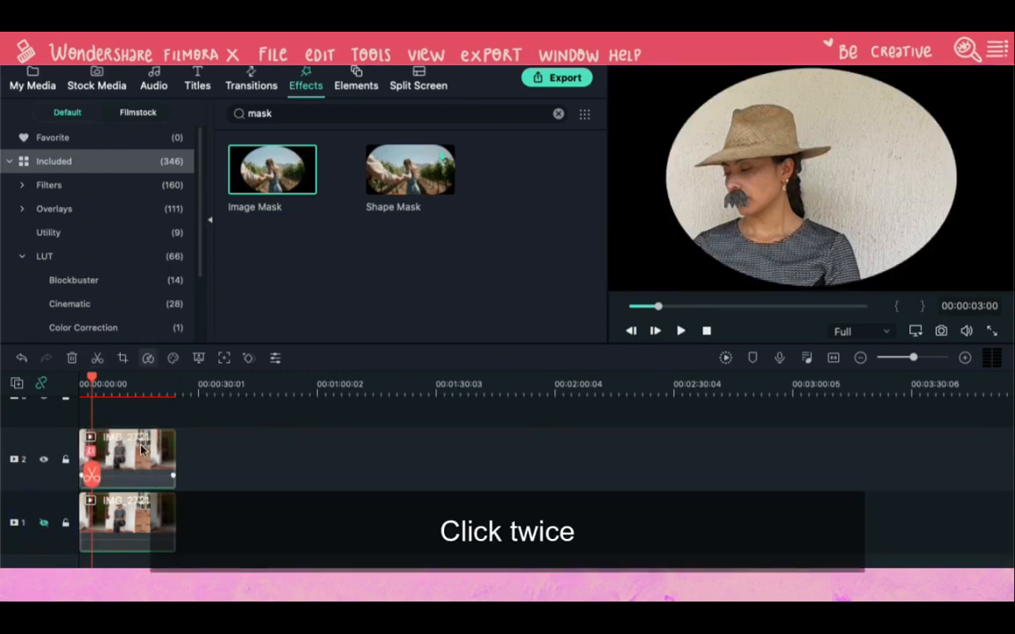
pyautogui.doubleClick(141, 449)
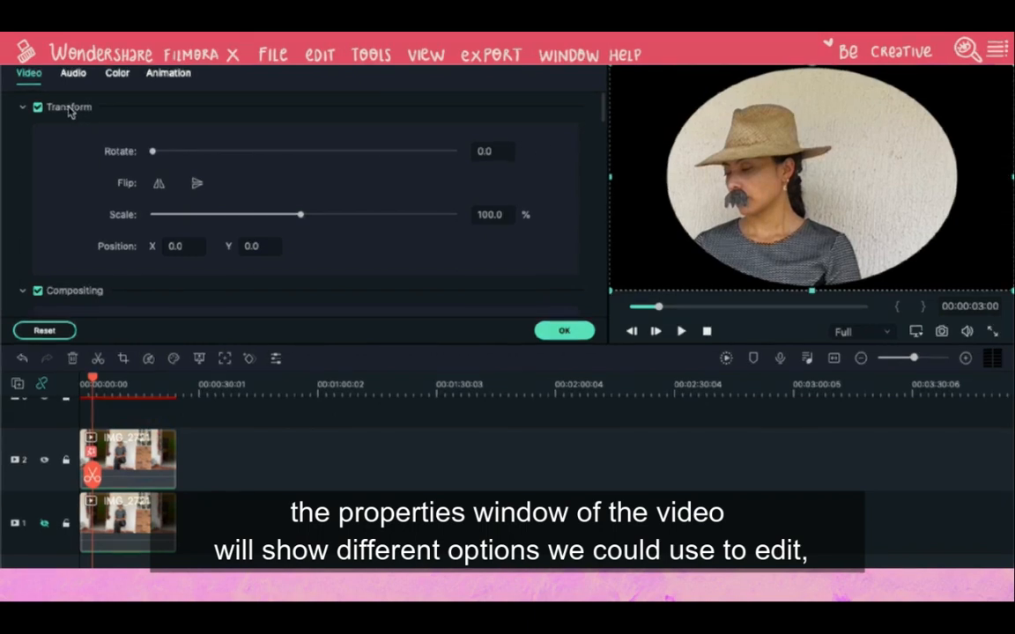
# - Examine the mask shapes available for the Image Mask effect in the clip's video effects
pyautogui.click(24, 107)
pyautogui.click(24, 138)
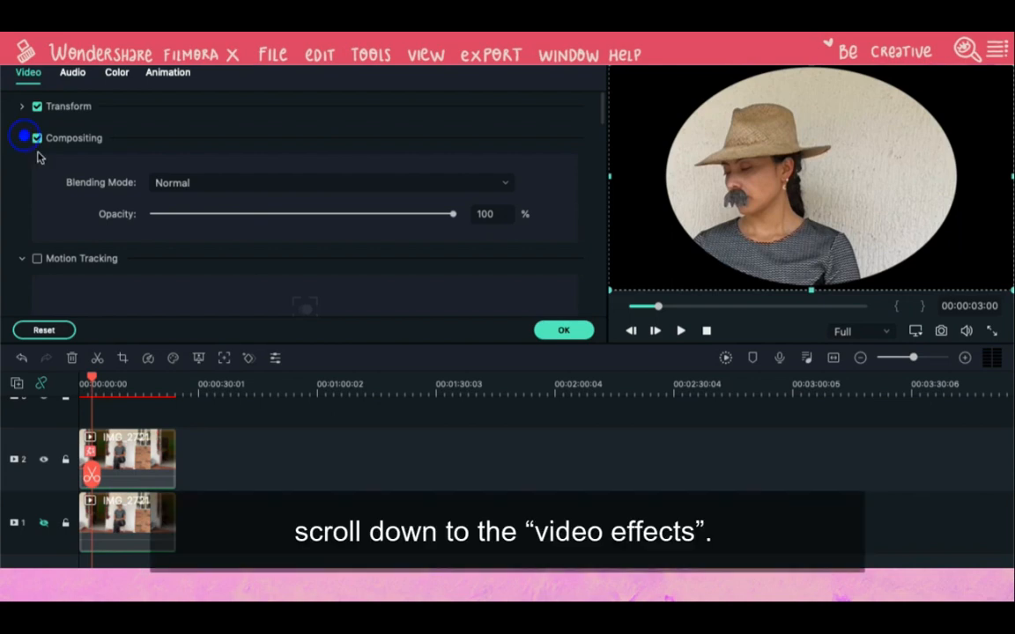
pyautogui.scroll(-10, 260, 253)
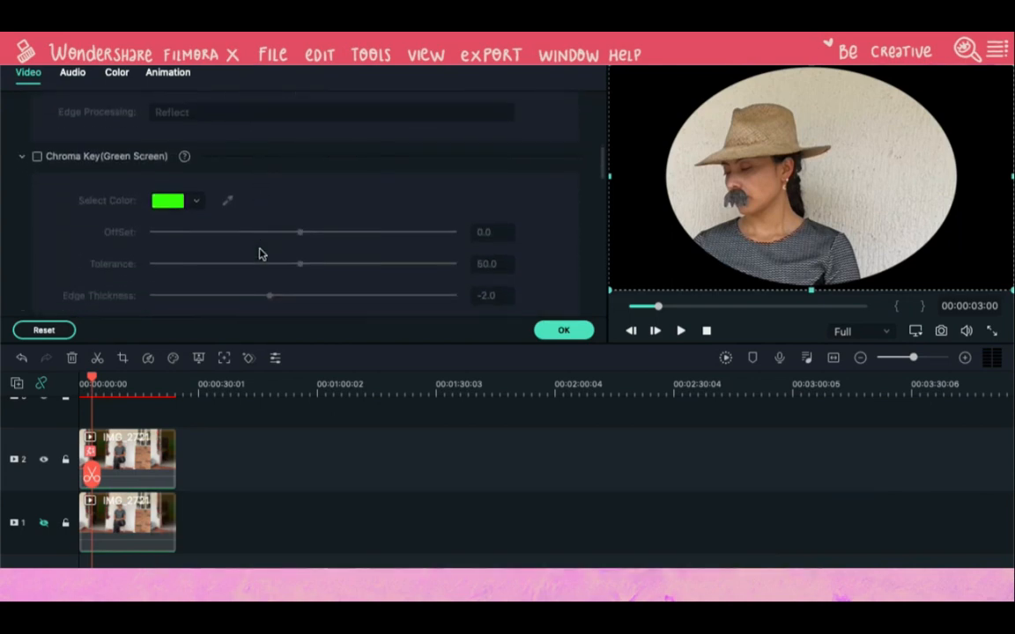
pyautogui.scroll(-10, 260, 254)
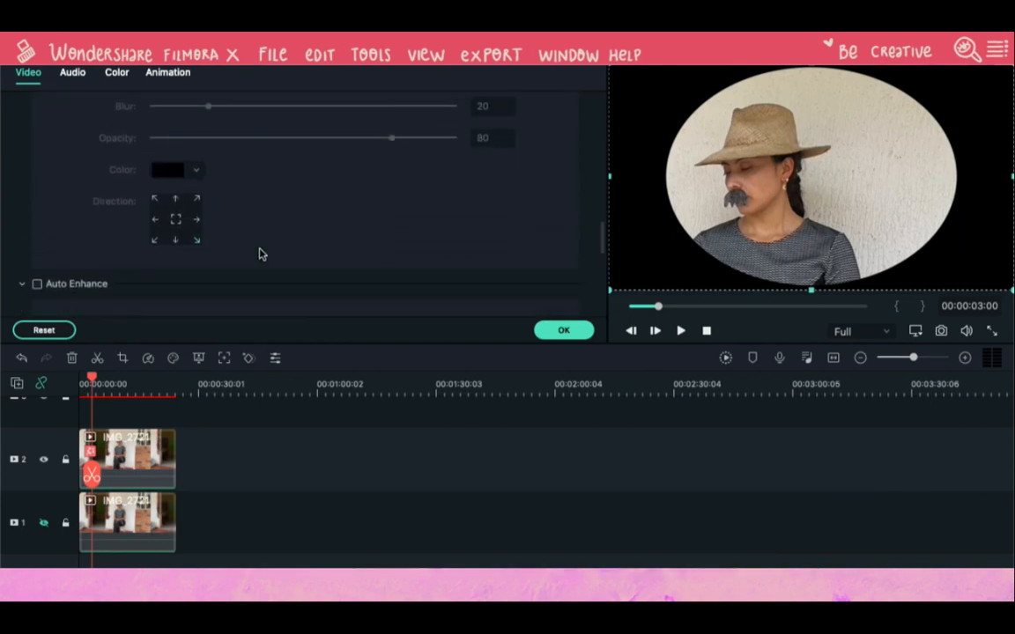
pyautogui.scroll(5, 260, 254)
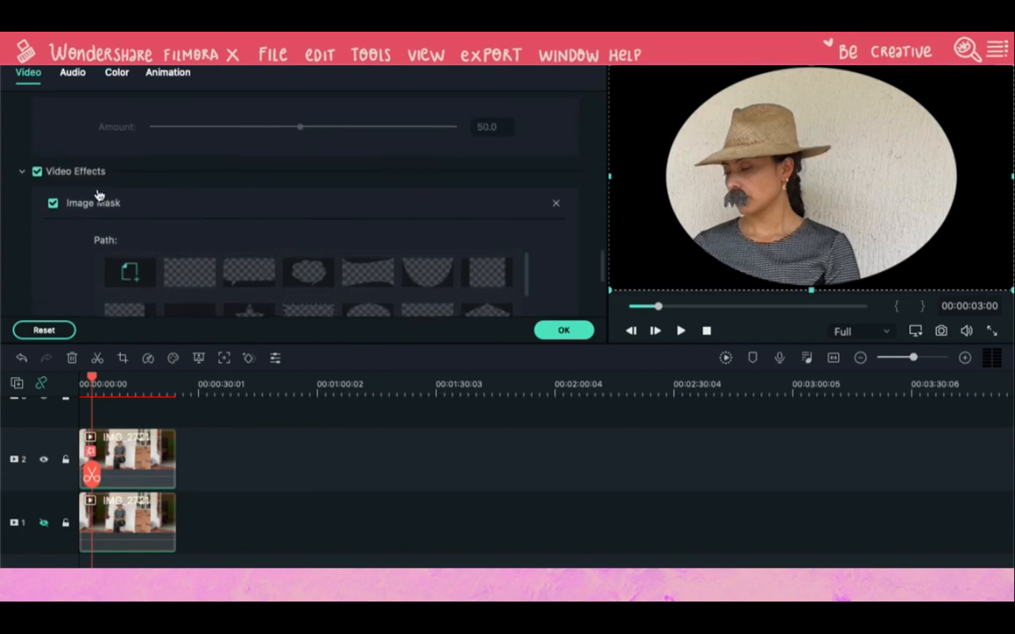
pyautogui.scroll(-2, 399, 221)
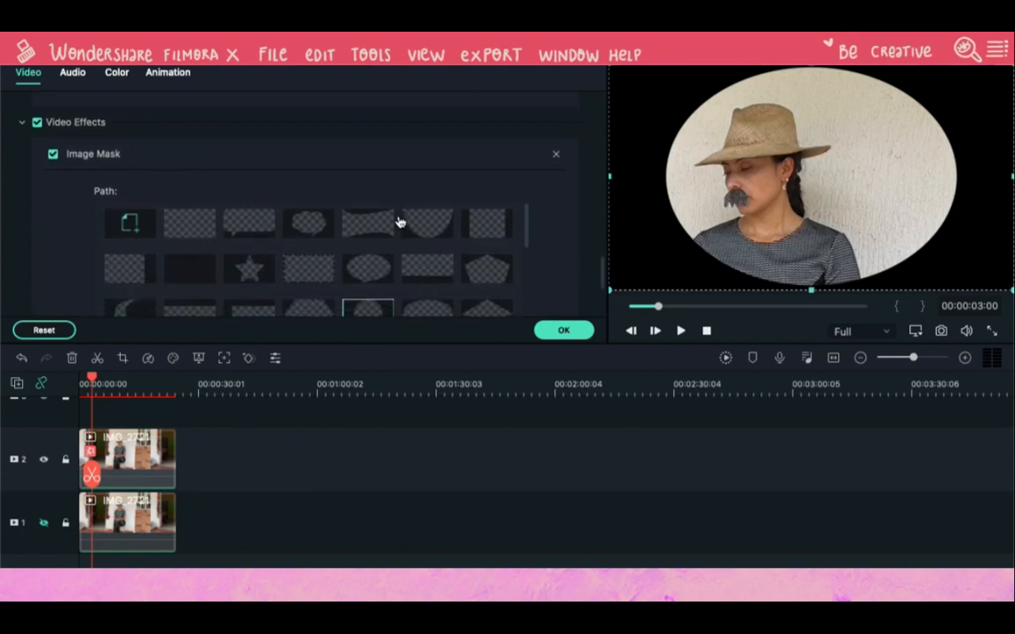
pyautogui.moveTo(526, 198); pyautogui.dragTo(541, 180)
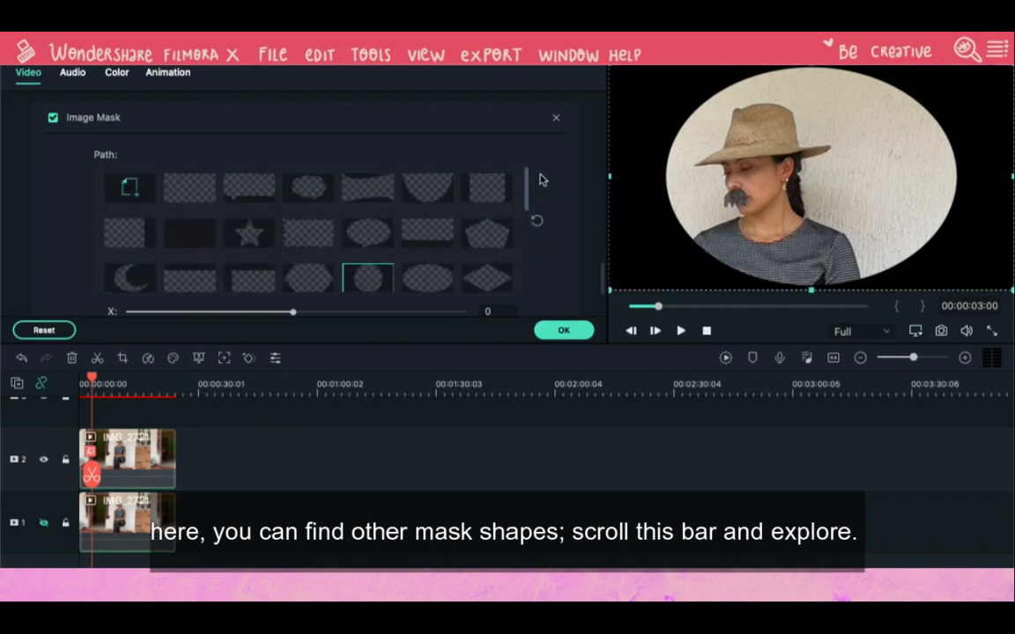
pyautogui.scroll(-2, 426, 255)
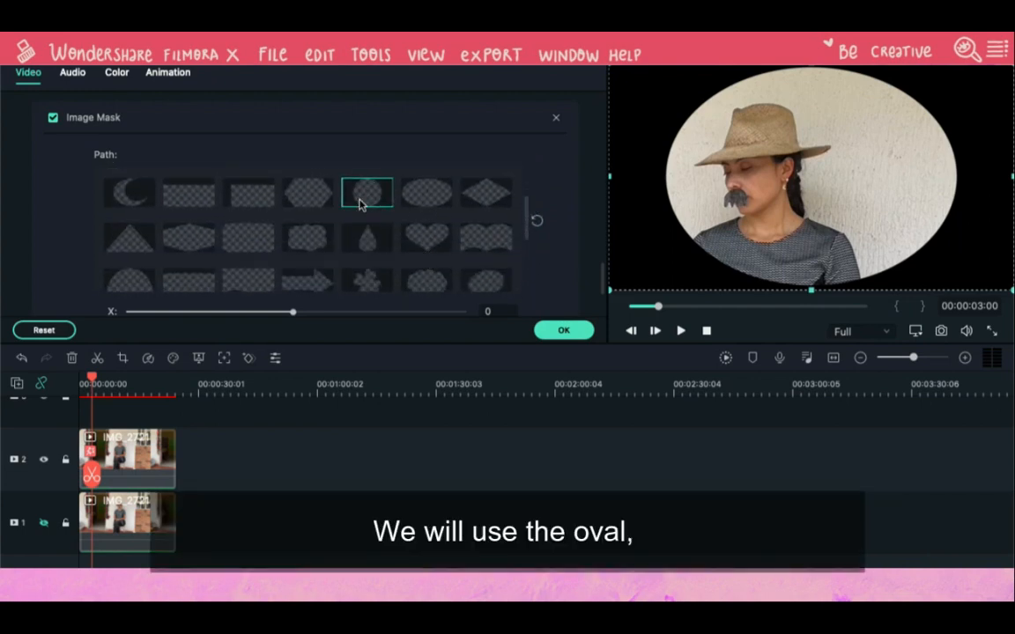
pyautogui.scroll(-3, 414, 269)
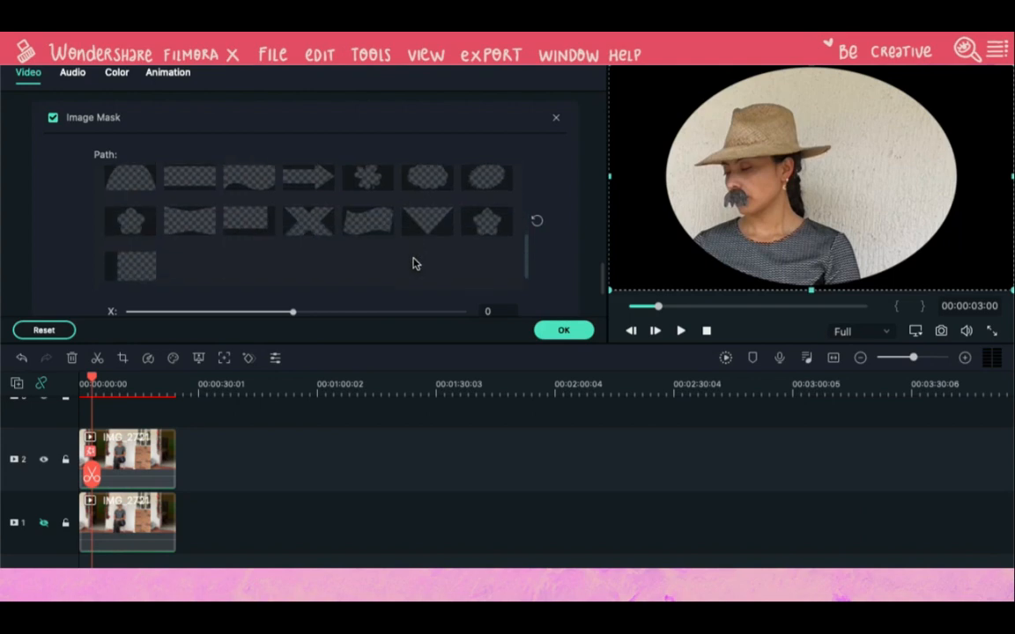
# - Fit the oval mask around the head with X -118, Y 121, Scale X 61, Scale Y 65 and Blur Strength 6.54
pyautogui.scroll(-3, 590, 269)
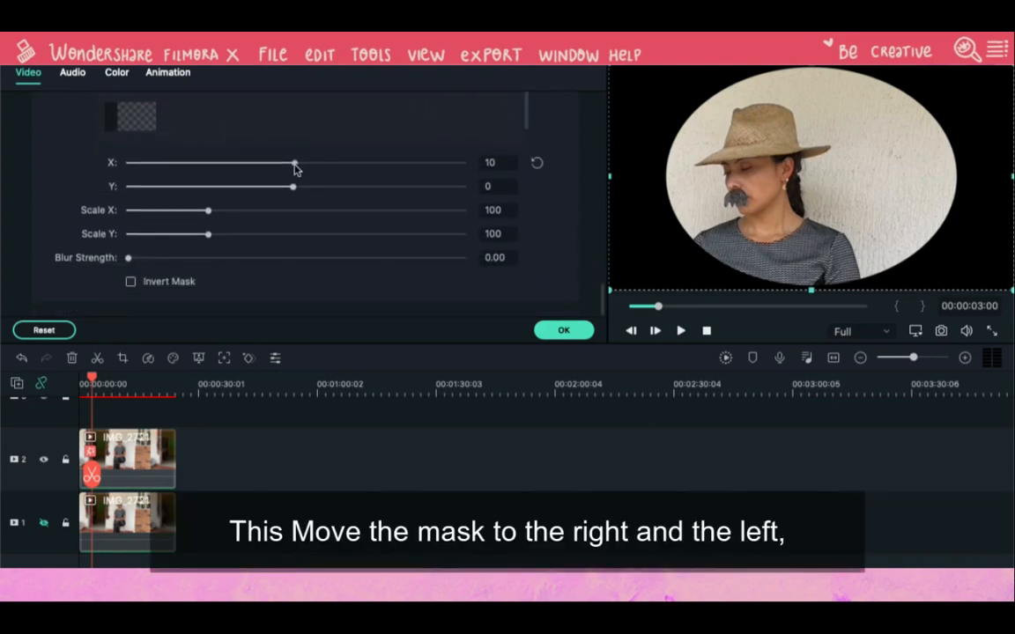
pyautogui.moveTo(295, 167); pyautogui.dragTo(313, 191)
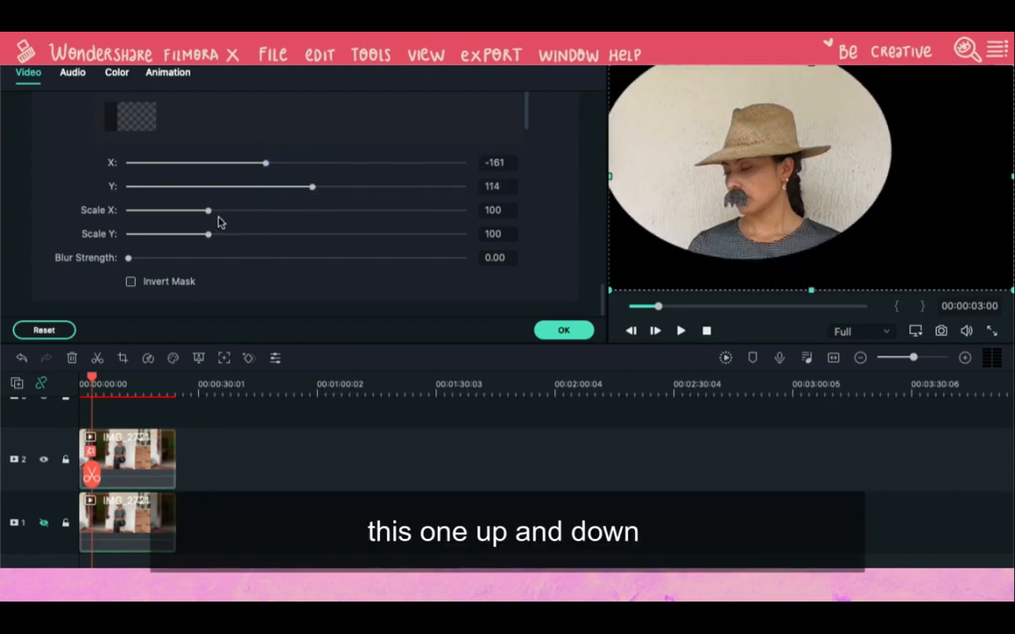
pyautogui.moveTo(211, 213); pyautogui.dragTo(177, 235)
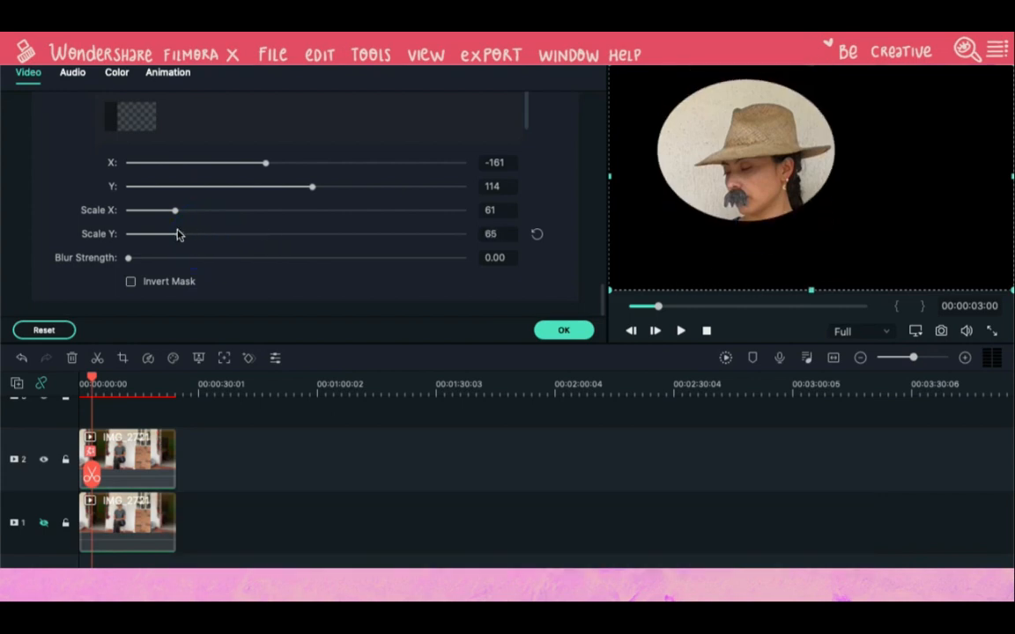
pyautogui.moveTo(128, 259); pyautogui.dragTo(146, 222)
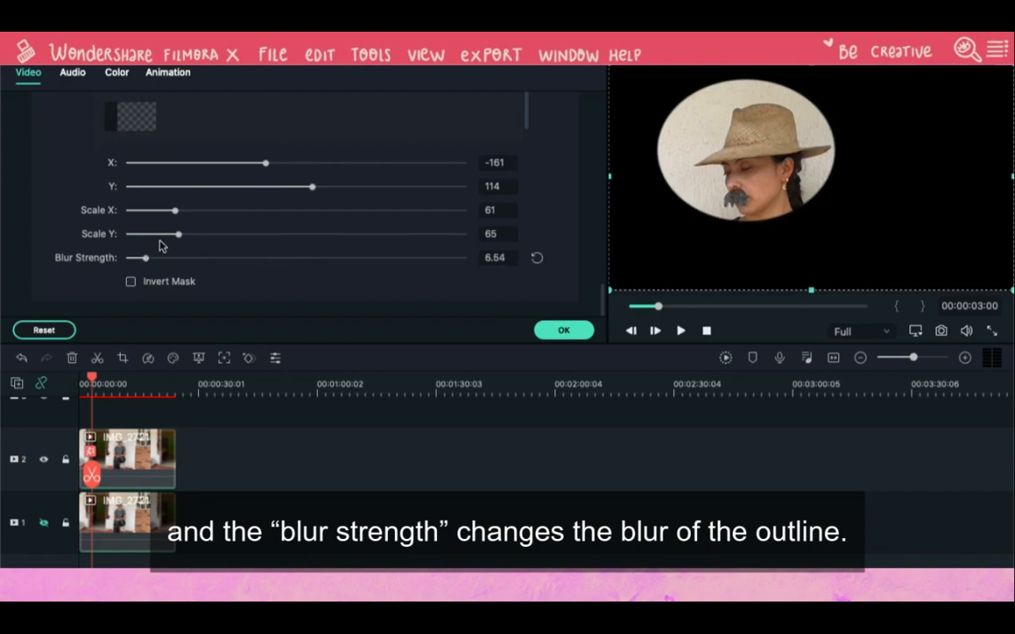
pyautogui.moveTo(312, 188)
pyautogui.mouseDown()
pyautogui.moveTo(303, 186)
pyautogui.moveTo(313, 191)
pyautogui.mouseUp()
pyautogui.moveTo(262, 165); pyautogui.dragTo(274, 167)
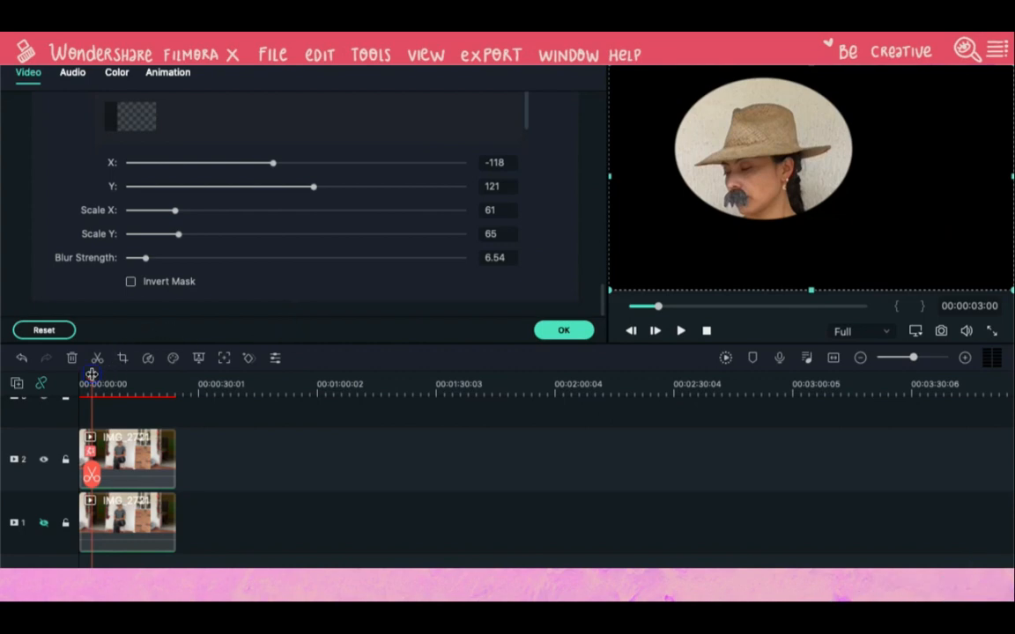
# - At 00:00:07:00, tighten the mask around the head by setting Scale X to 54 and X to -95
pyautogui.moveTo(92, 375)
pyautogui.mouseDown()
pyautogui.moveTo(134, 382)
pyautogui.moveTo(107, 387)
pyautogui.mouseUp()
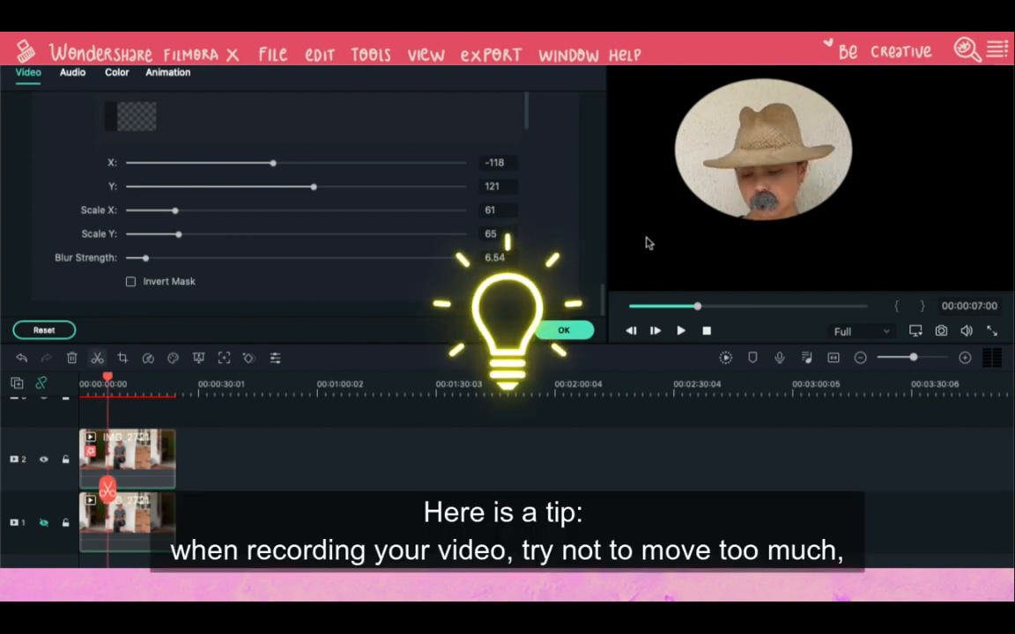
pyautogui.click(314, 190)
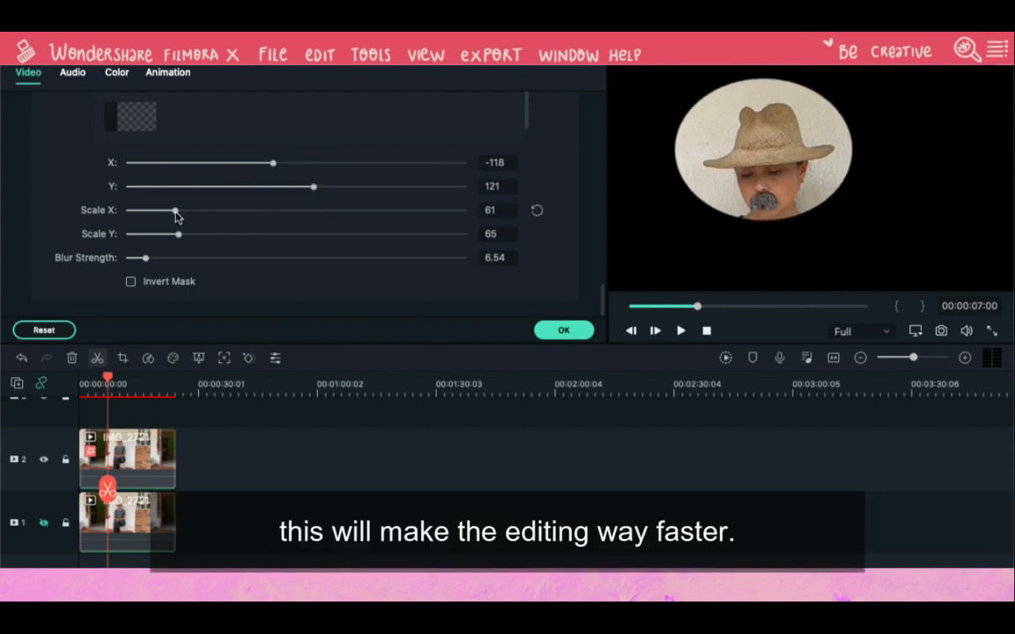
pyautogui.moveTo(176, 216); pyautogui.dragTo(169, 216)
pyautogui.click(273, 163)
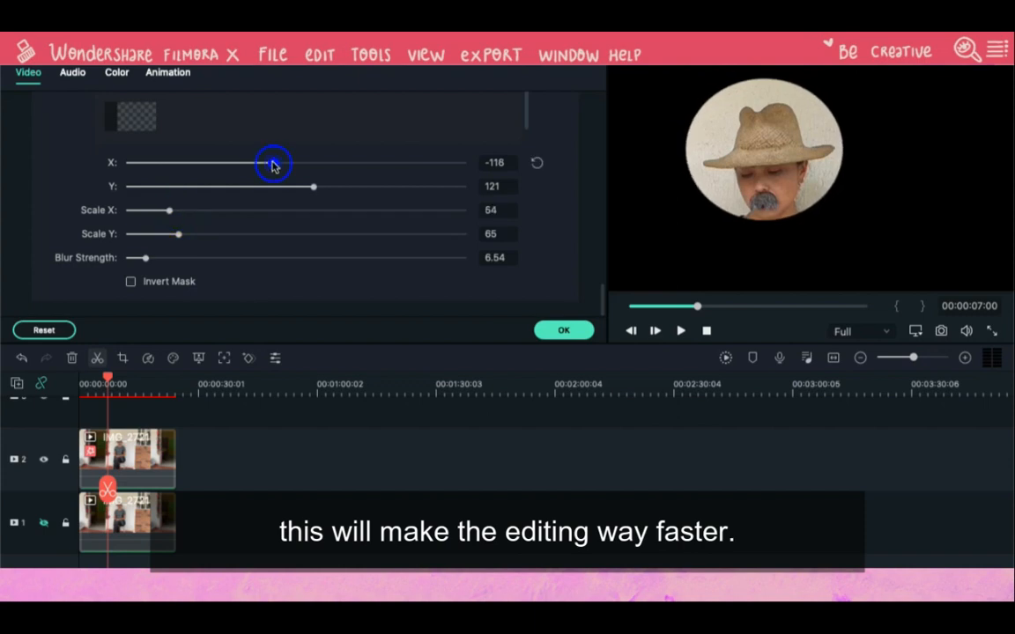
pyautogui.moveTo(273, 164); pyautogui.dragTo(277, 163)
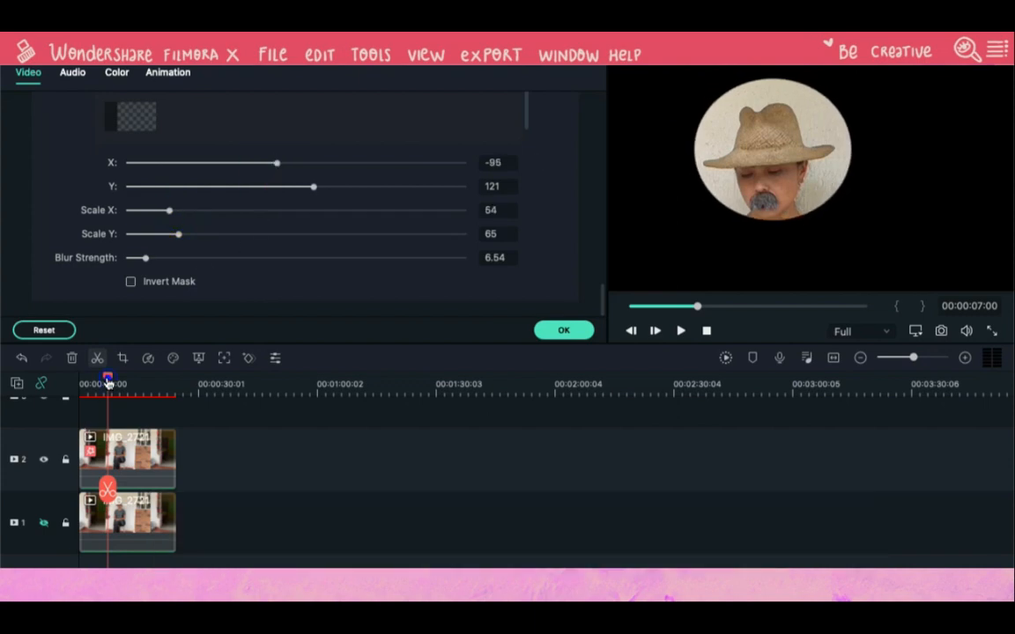
# - At 00:00:04:12, refit the mask to the turned head with Scale X 68, Scale Y 68 and X -104
pyautogui.moveTo(107, 380); pyautogui.dragTo(98, 380)
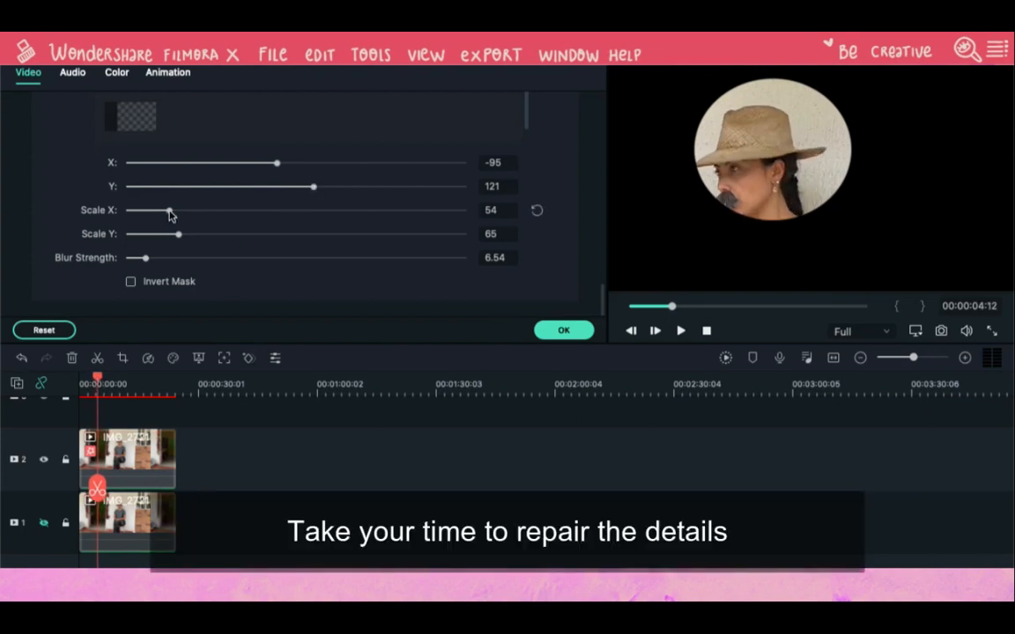
pyautogui.moveTo(170, 216); pyautogui.dragTo(181, 239)
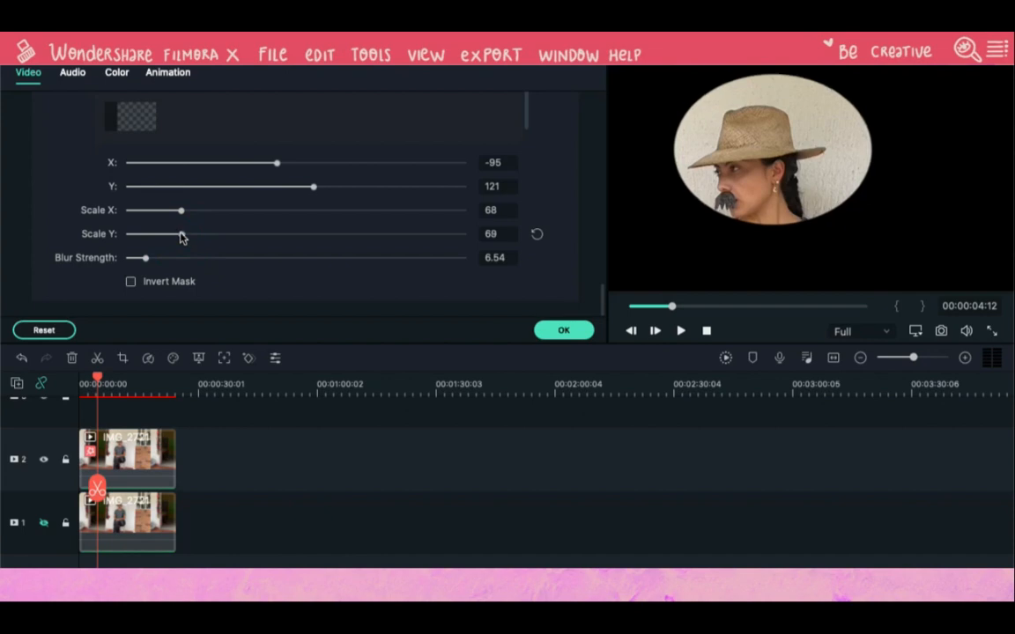
pyautogui.moveTo(183, 213); pyautogui.dragTo(182, 212)
pyautogui.click(277, 165)
pyautogui.moveTo(275, 166); pyautogui.dragTo(273, 168)
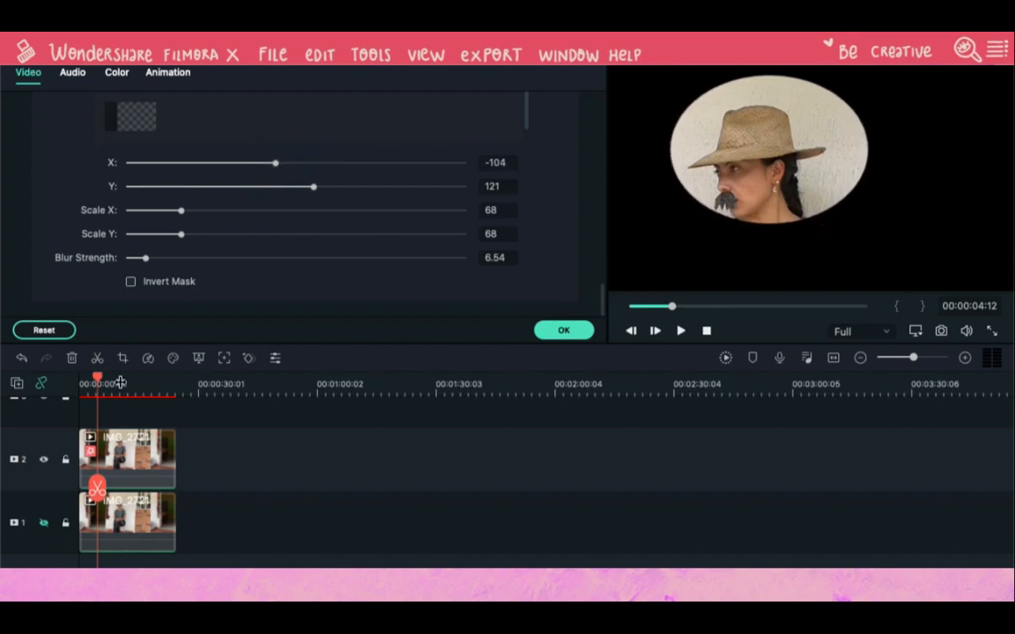
# - At 00:00:09:12, refine the mask around the head with Y 122, Scale X 58 and Scale Y 66
pyautogui.moveTo(103, 384); pyautogui.dragTo(120, 388)
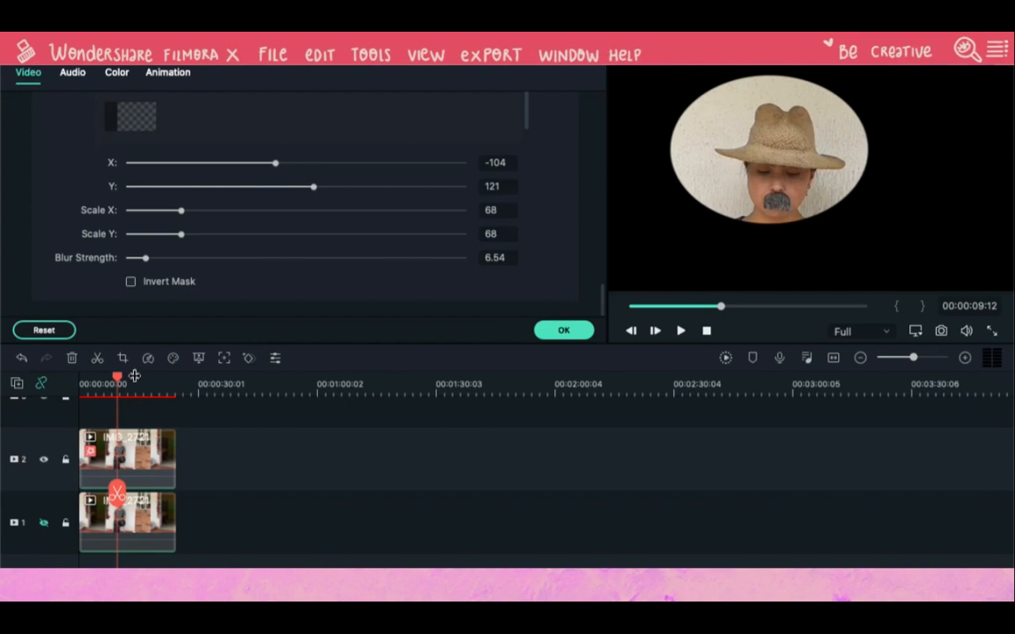
pyautogui.moveTo(313, 189); pyautogui.dragTo(315, 190)
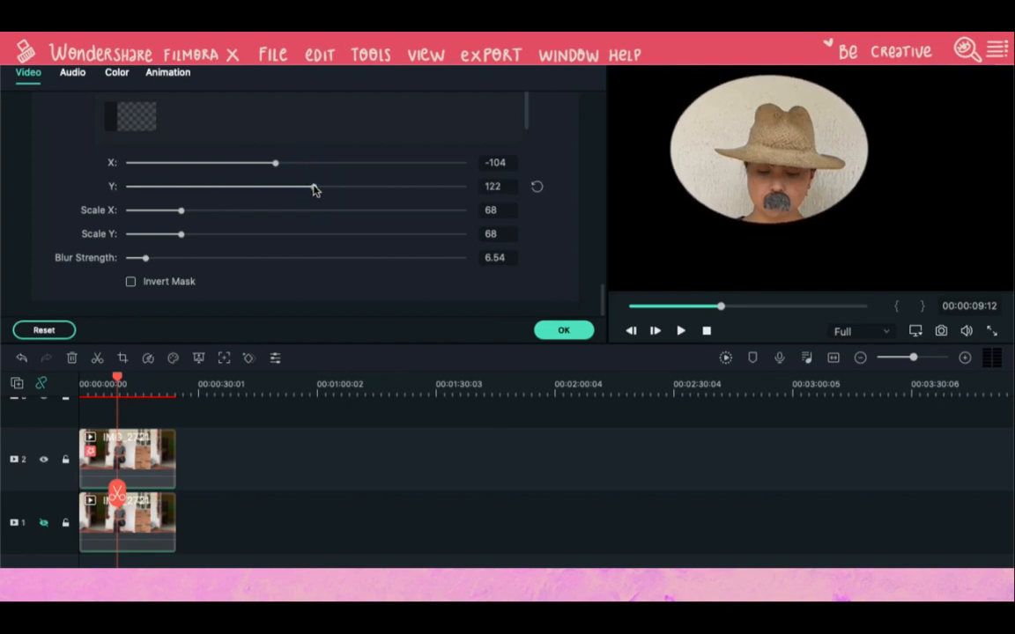
pyautogui.moveTo(181, 210); pyautogui.dragTo(179, 238)
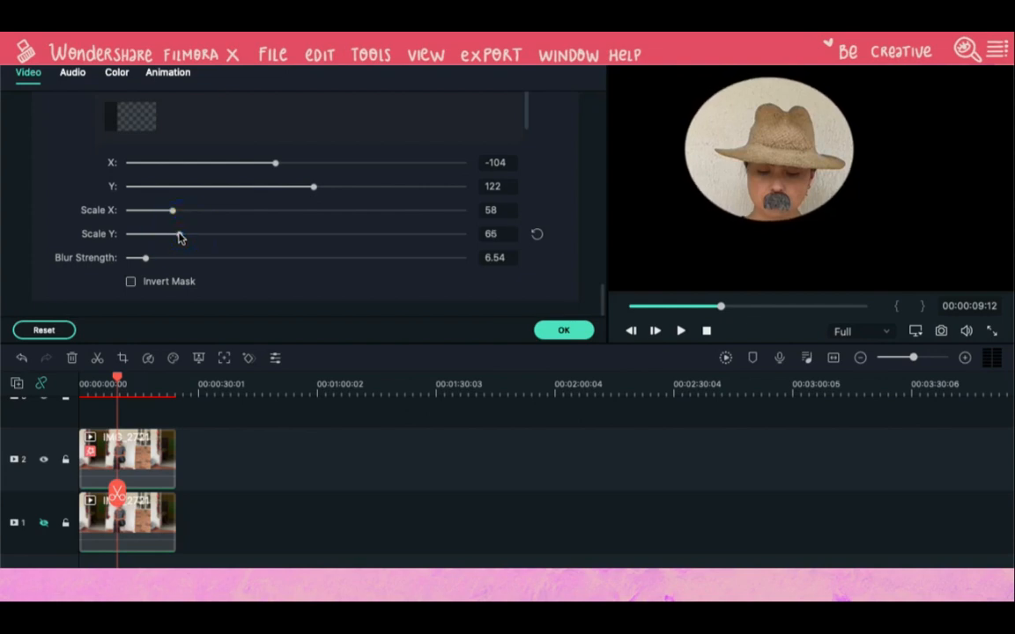
# - Check the mask through to the clip's end and raise its Blur Strength to 40.80 at 00:00:06:12
pyautogui.moveTo(115, 378); pyautogui.dragTo(182, 388)
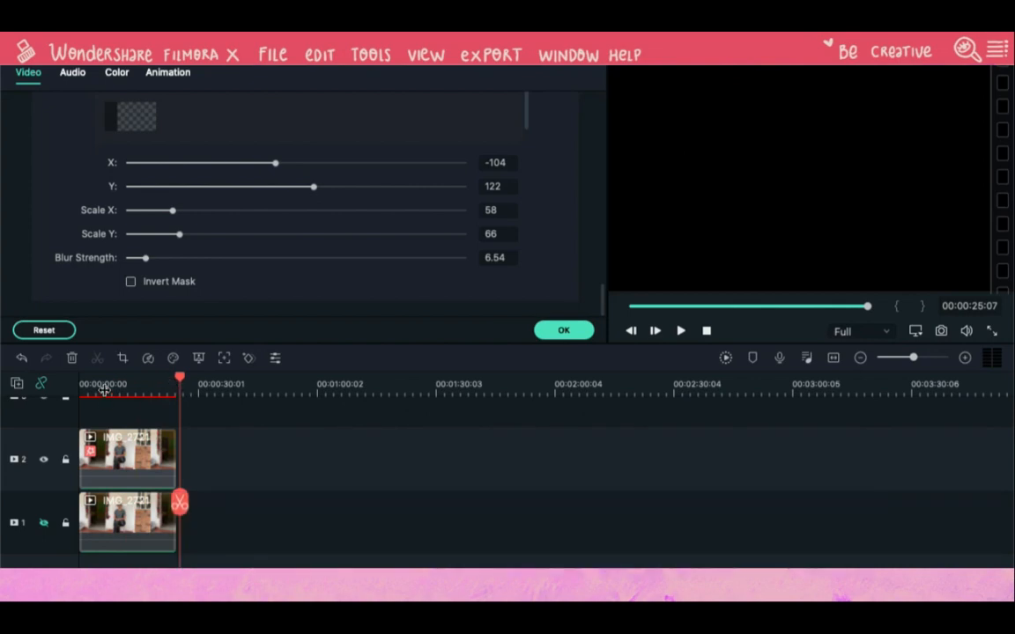
pyautogui.click(103, 389)
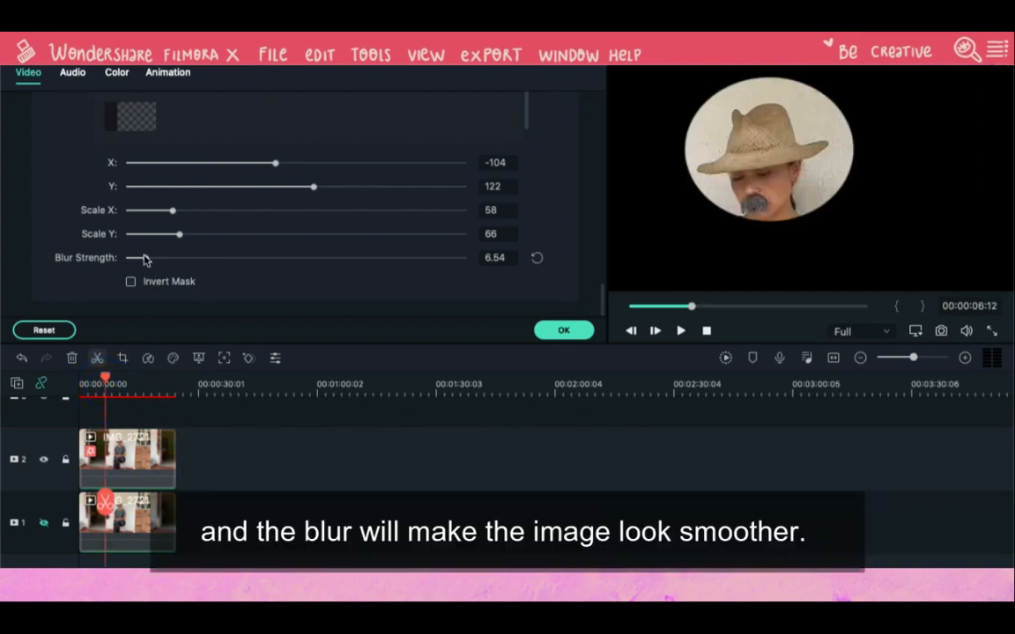
pyautogui.moveTo(148, 262); pyautogui.dragTo(263, 281)
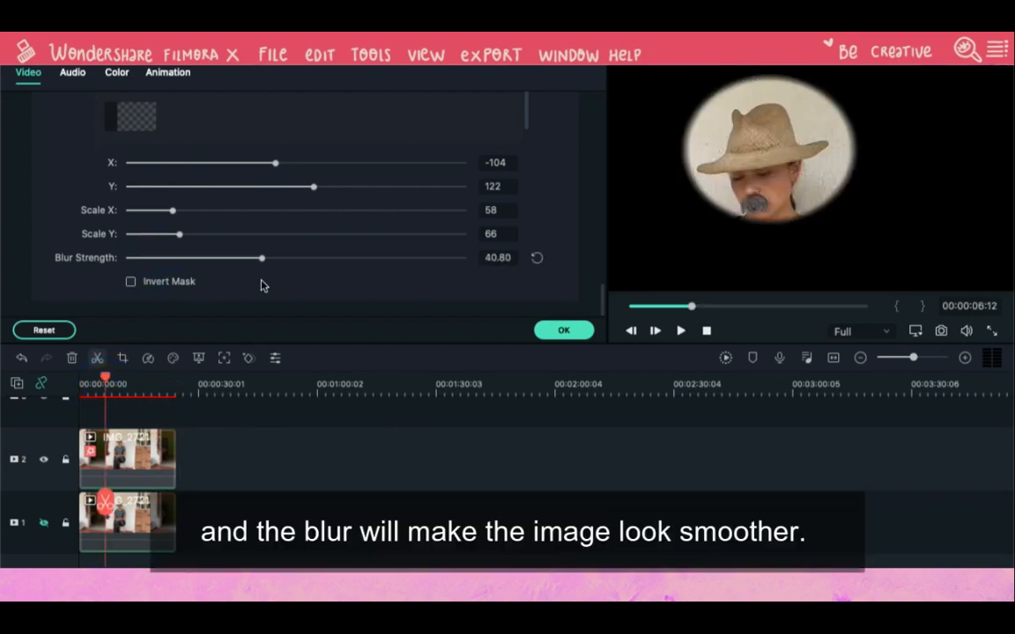
# - Unhide video track 1 and enlarge the masked clip on track 2 to a scale of 122.5%
pyautogui.click(44, 523)
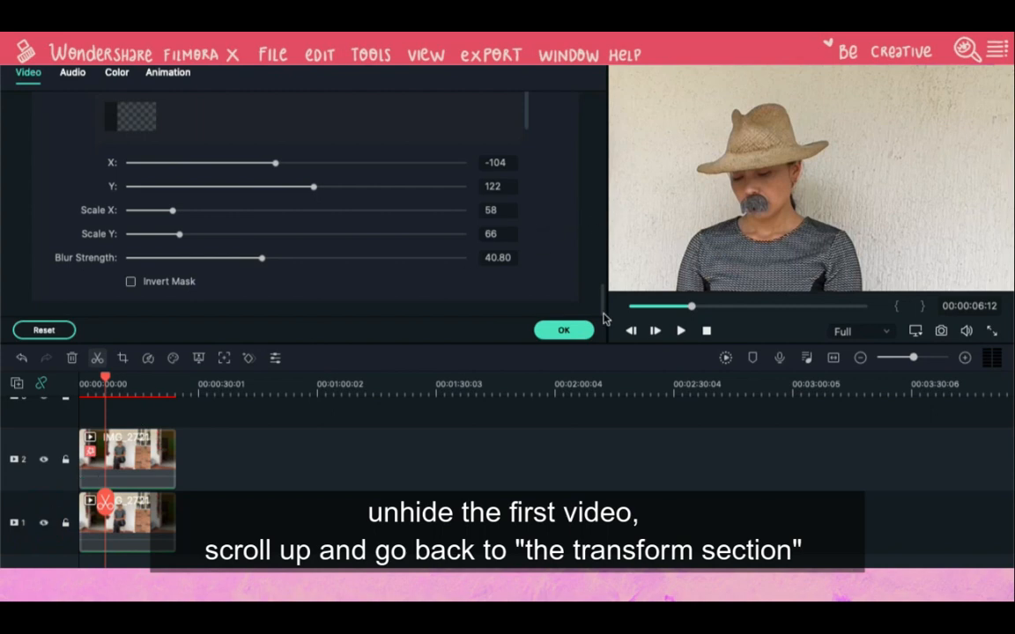
pyautogui.moveTo(602, 310); pyautogui.dragTo(594, 130)
pyautogui.scroll(1, 415, 218)
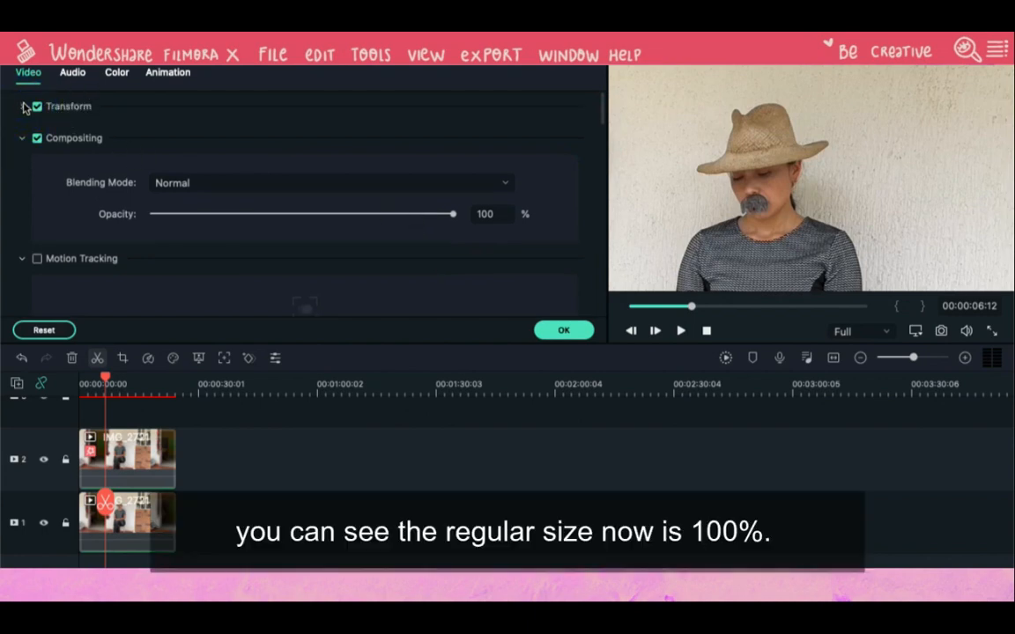
pyautogui.click(23, 107)
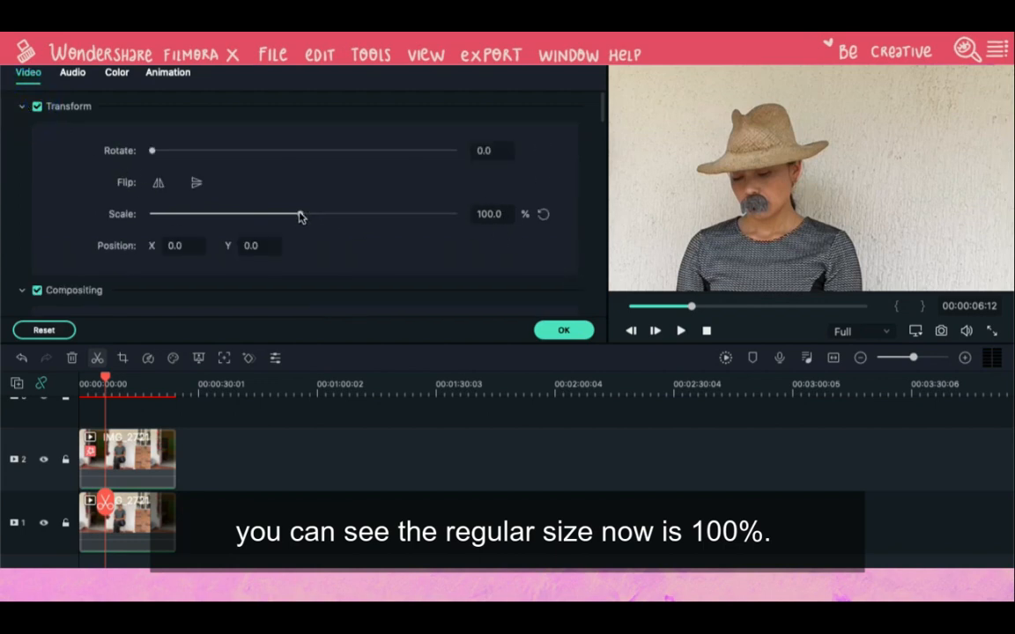
pyautogui.moveTo(300, 217); pyautogui.dragTo(310, 218)
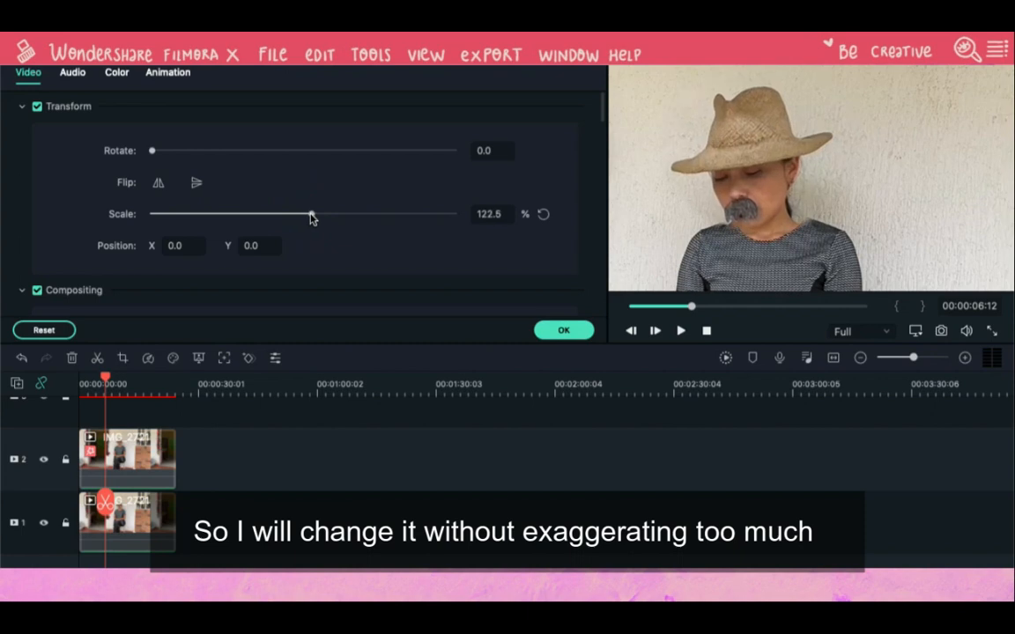
# - Align the enlarged head with the body at position X 51.2, Y 27.3, and check the result around 00:00:06:24
pyautogui.scroll(-1, 313, 216)
pyautogui.moveTo(753, 193)
pyautogui.mouseDown()
pyautogui.moveTo(764, 185)
pyautogui.moveTo(749, 185)
pyautogui.mouseUp()
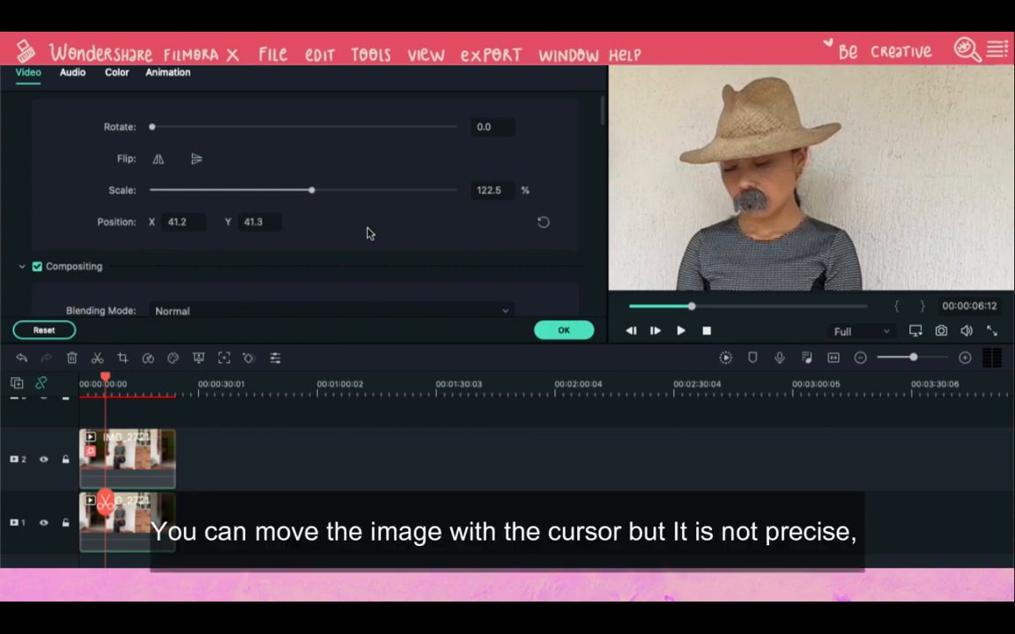
pyautogui.moveTo(180, 222); pyautogui.dragTo(239, 222)
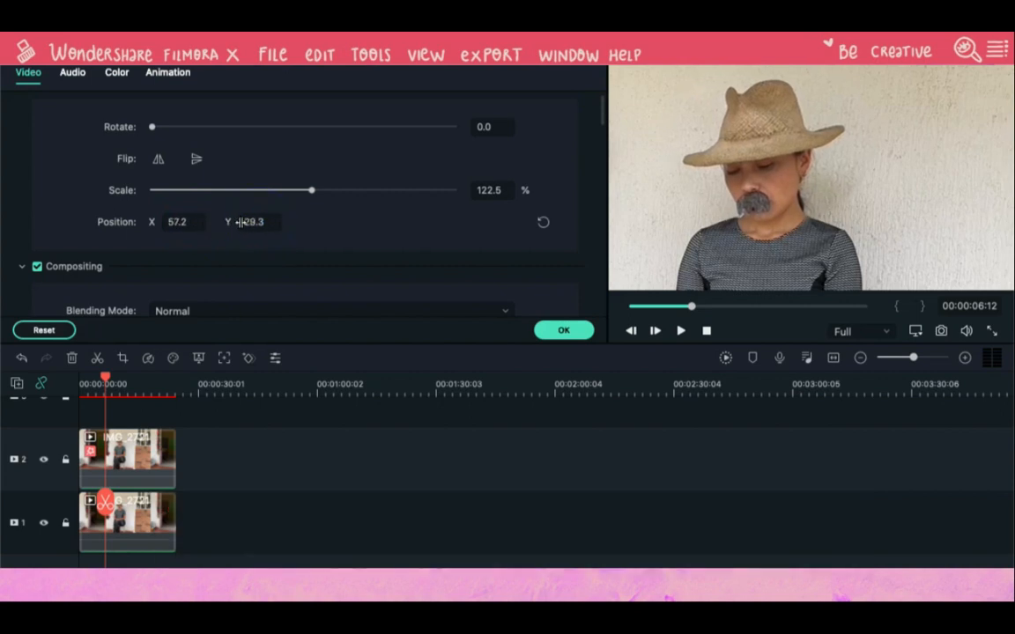
pyautogui.moveTo(173, 221); pyautogui.dragTo(156, 222)
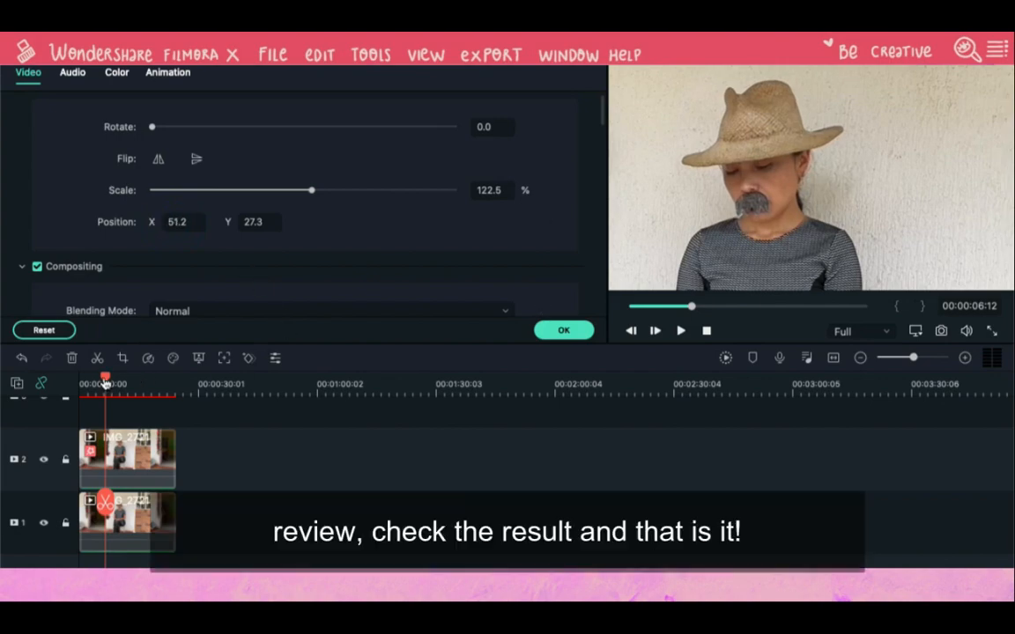
pyautogui.moveTo(105, 382)
pyautogui.mouseDown()
pyautogui.moveTo(84, 381)
pyautogui.moveTo(107, 388)
pyautogui.mouseUp()
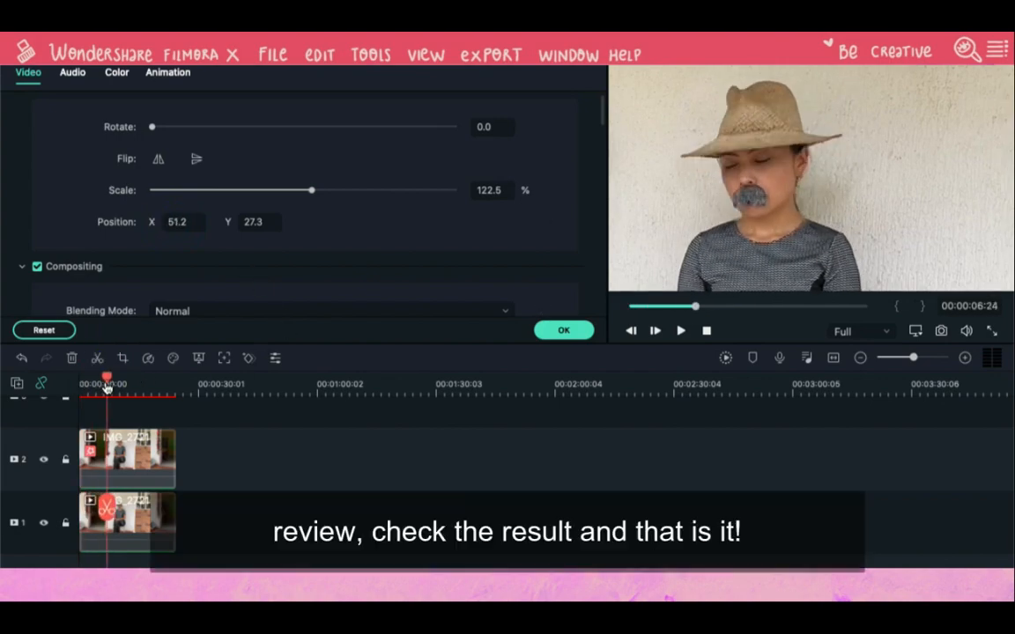